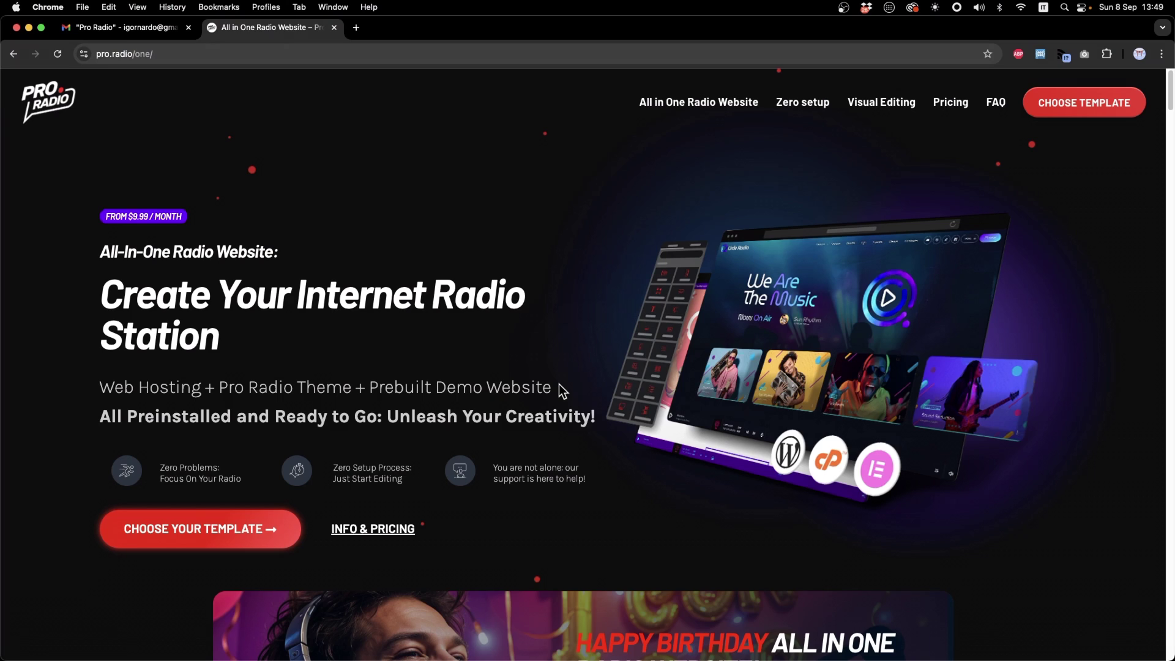
Step: Jump to the Pro.Radio website template grid and browse the available templates
scroll(691, 407, "down", 2)
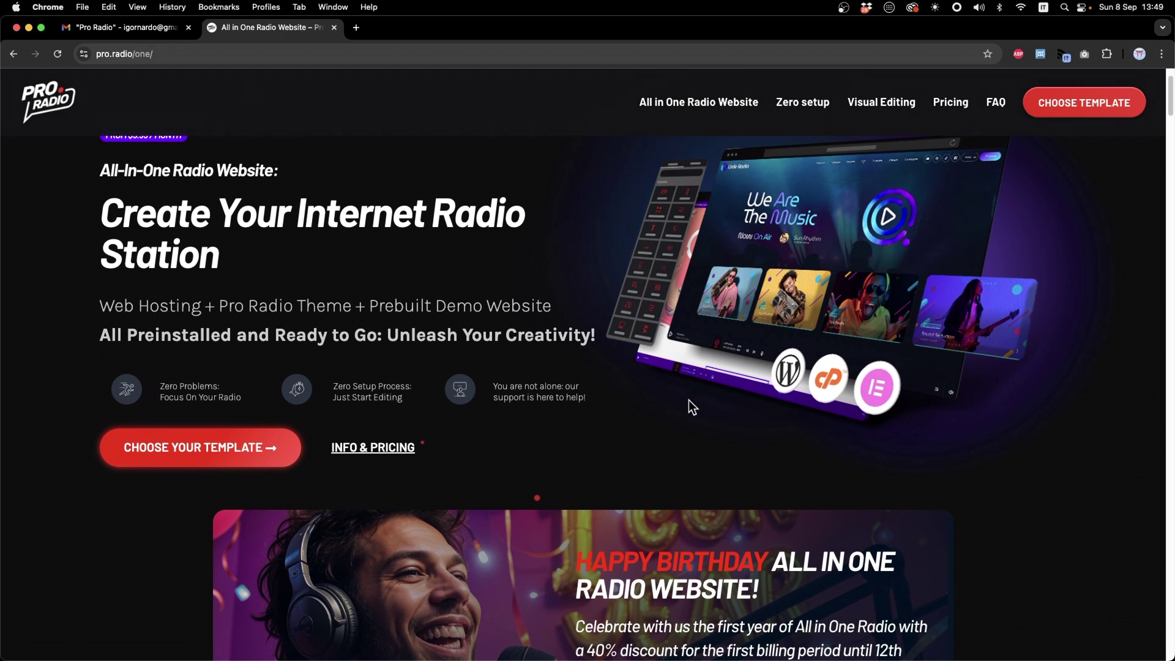
left_click(211, 451)
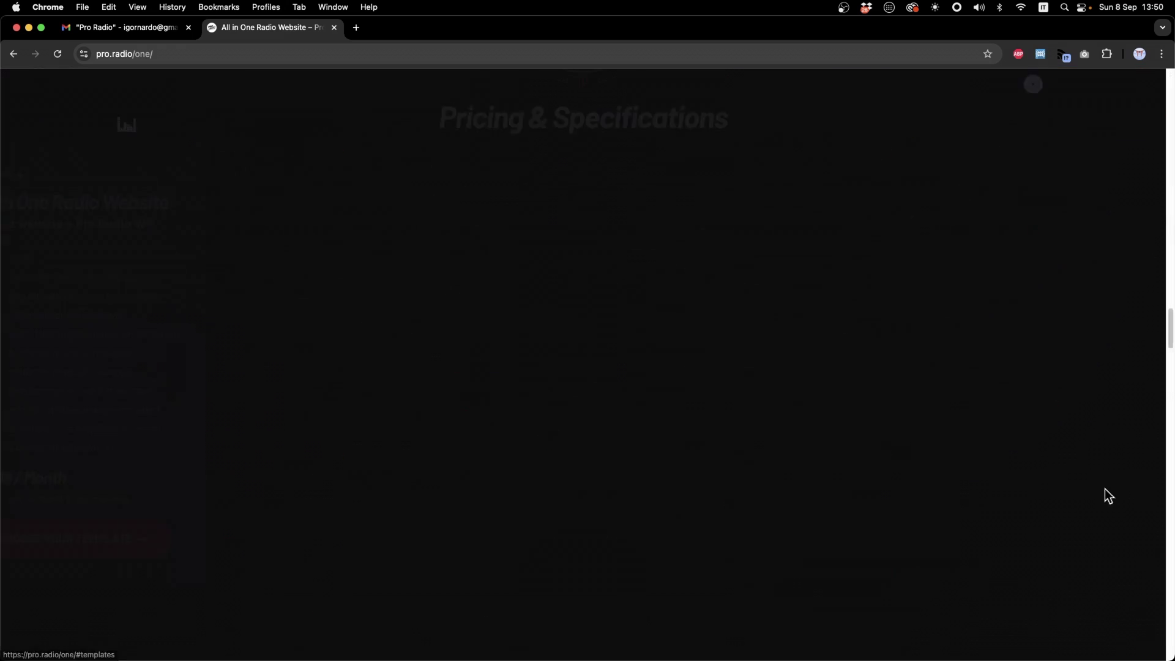
scroll(937, 383, "down", 7)
scroll(936, 382, "down", 3)
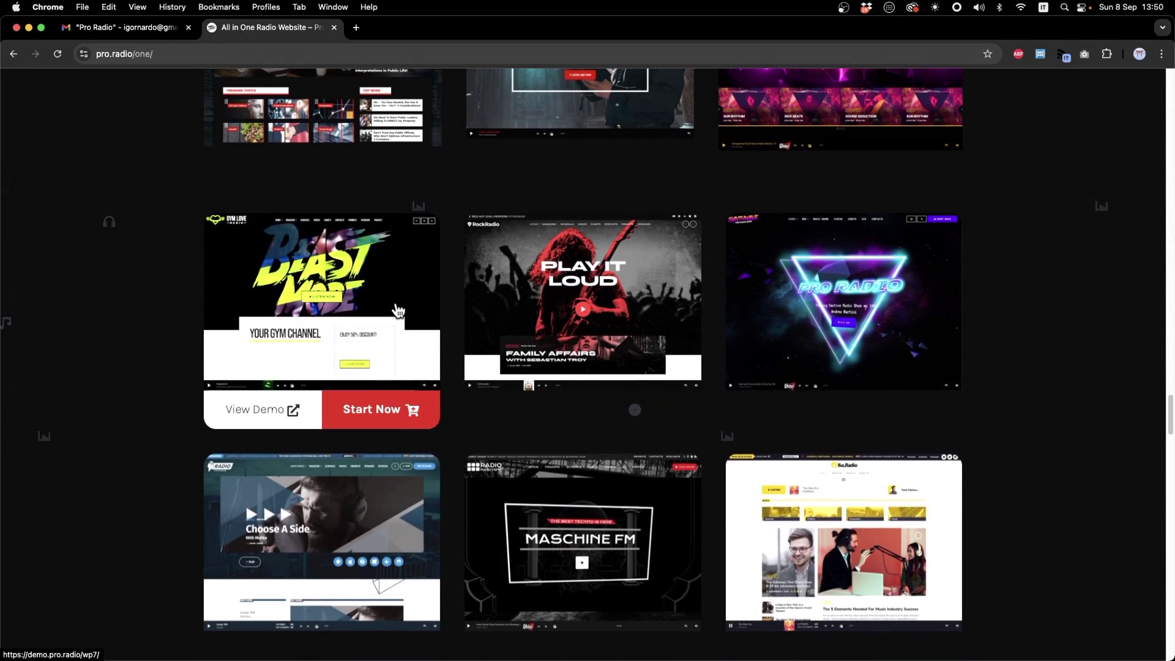
scroll(837, 314, "down", 15)
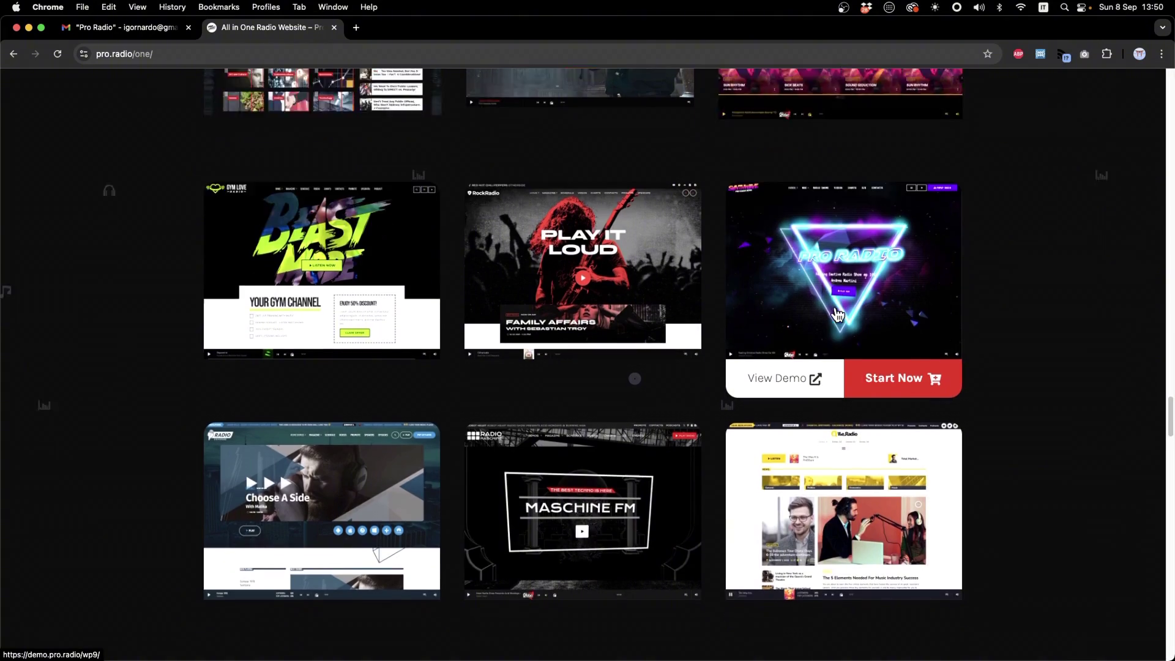
scroll(508, 333, "down", 10)
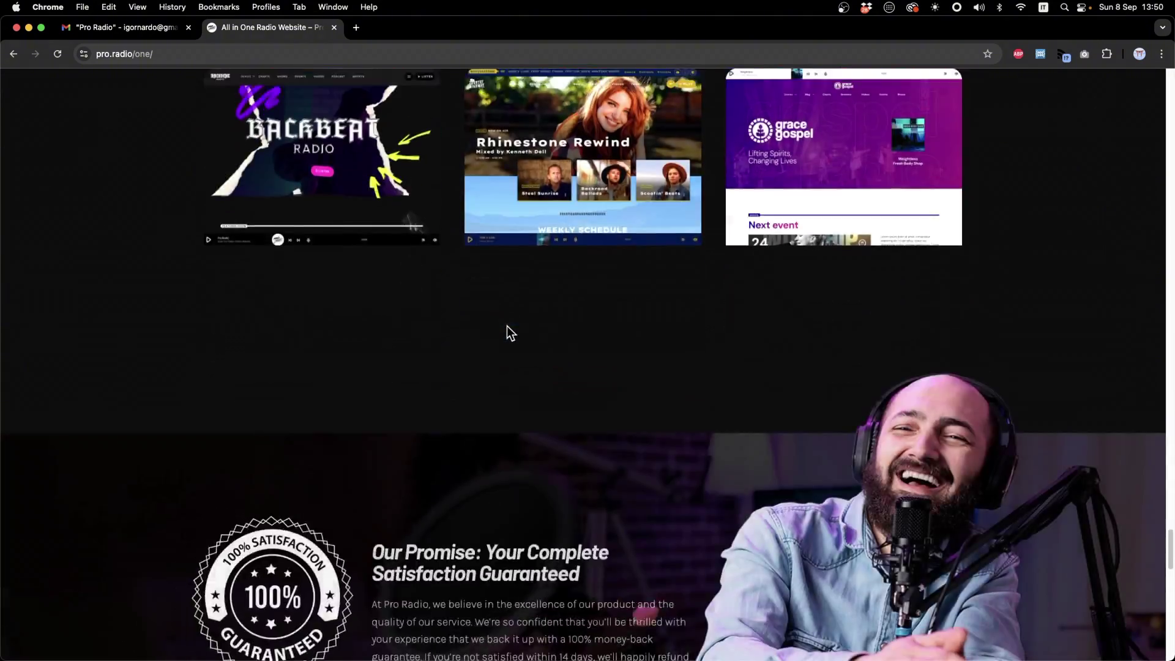
scroll(508, 333, "up", 20)
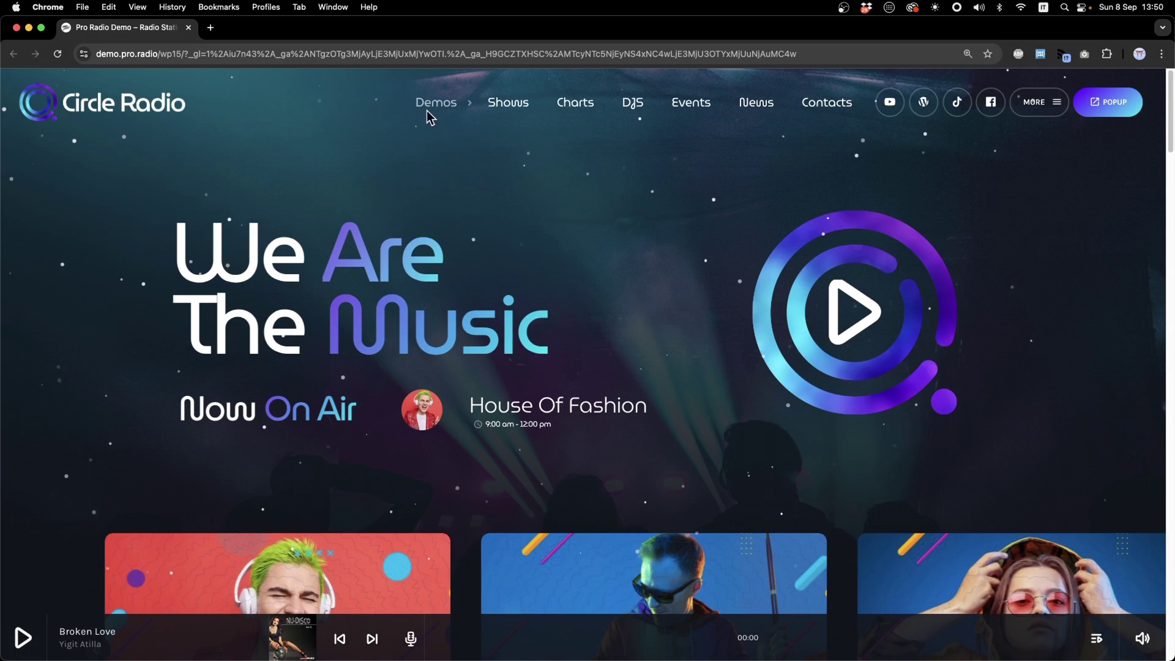
Step: Preview the Home 02 and Home 03 versions of the Circle Radio demo
left_click(436, 181)
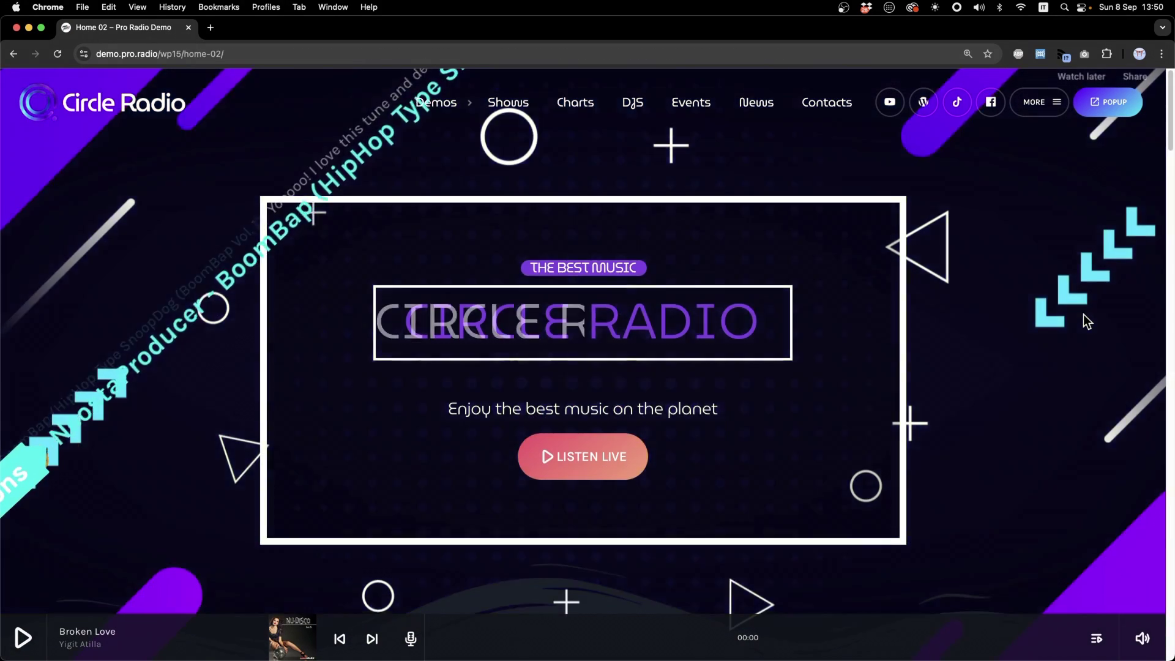
scroll(1083, 314, "down", 20)
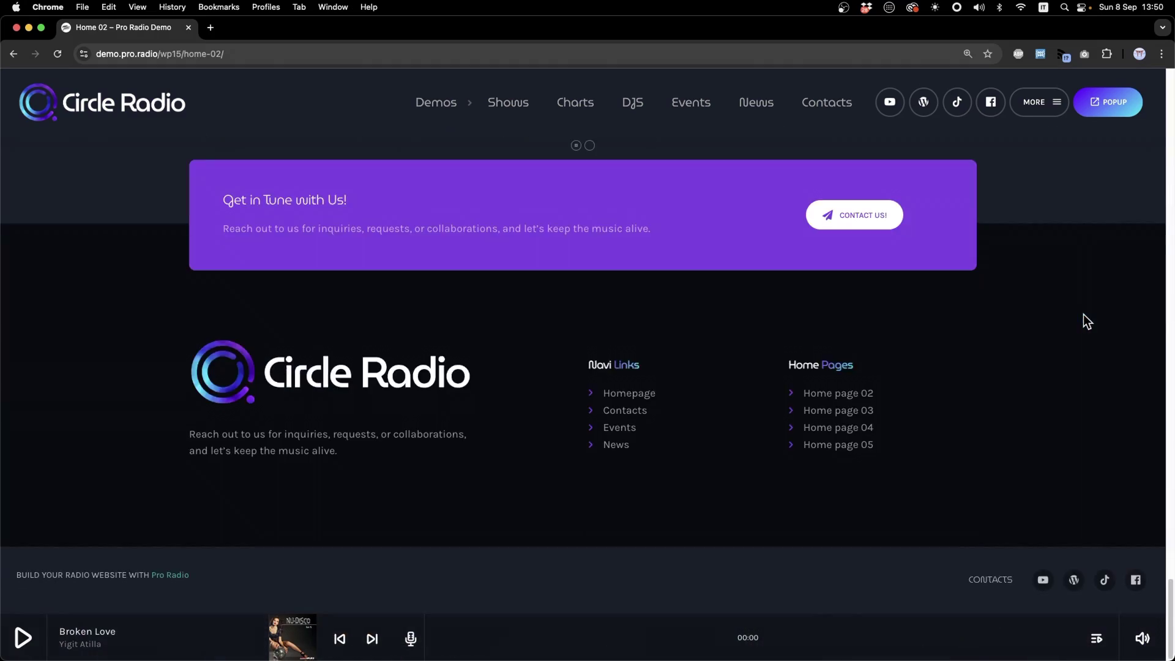
scroll(1083, 314, "up", 20)
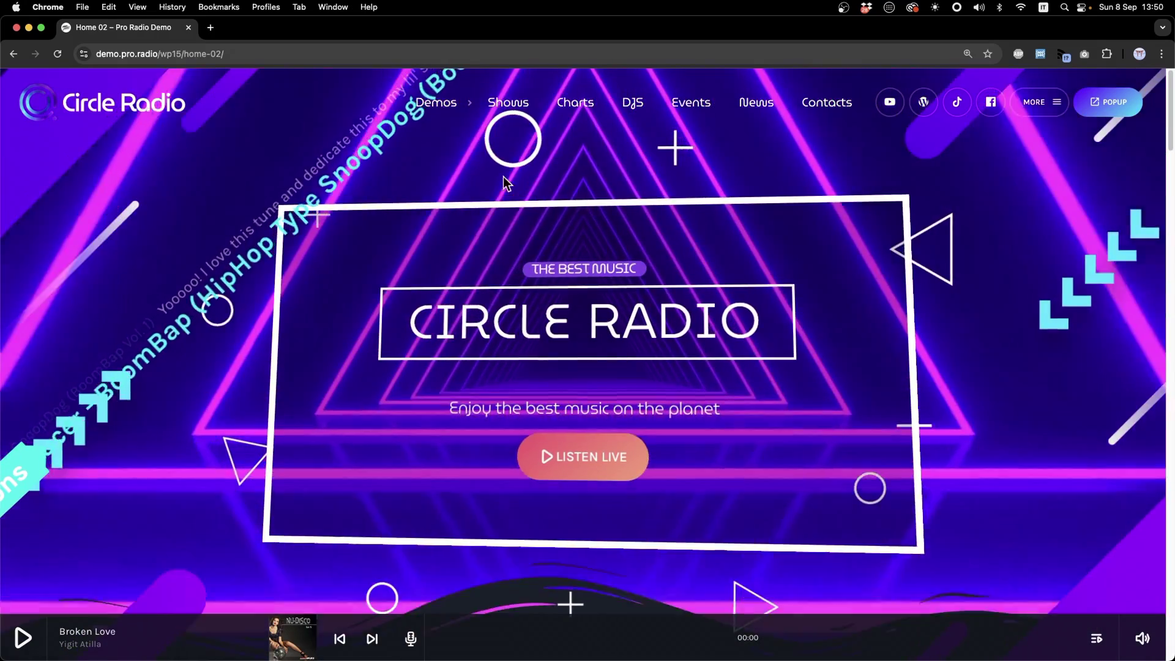
mouse_move(447, 110)
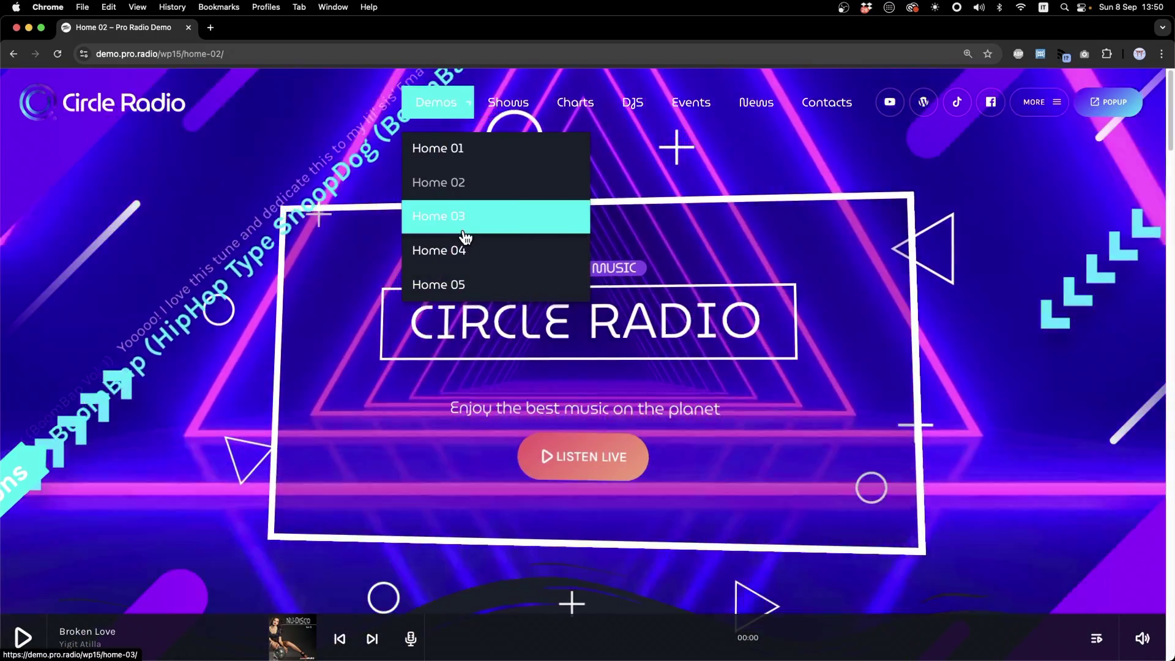
left_click(464, 227)
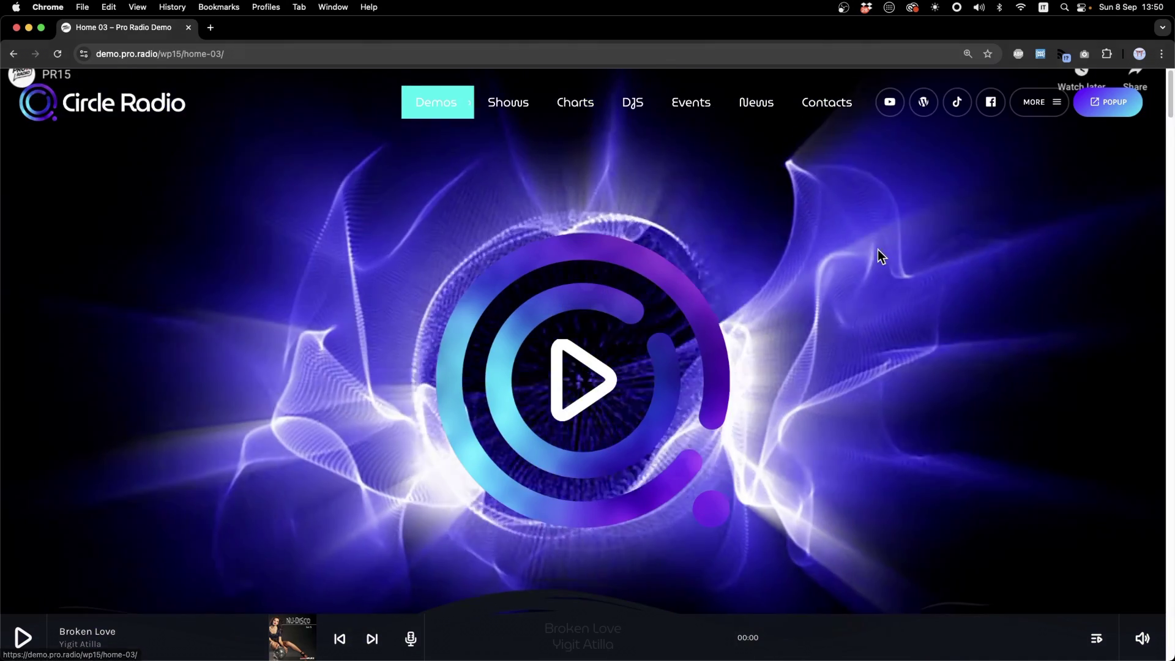
scroll(878, 248, "down", 20)
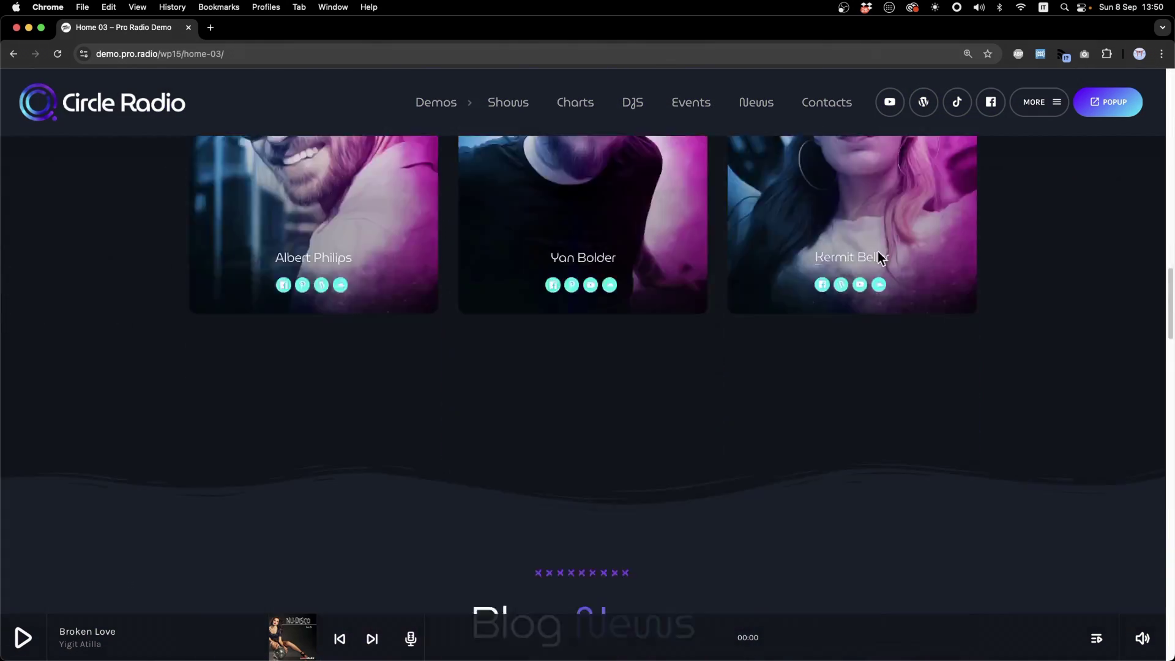
scroll(878, 250, "down", 10)
scroll(721, 329, "up", 15)
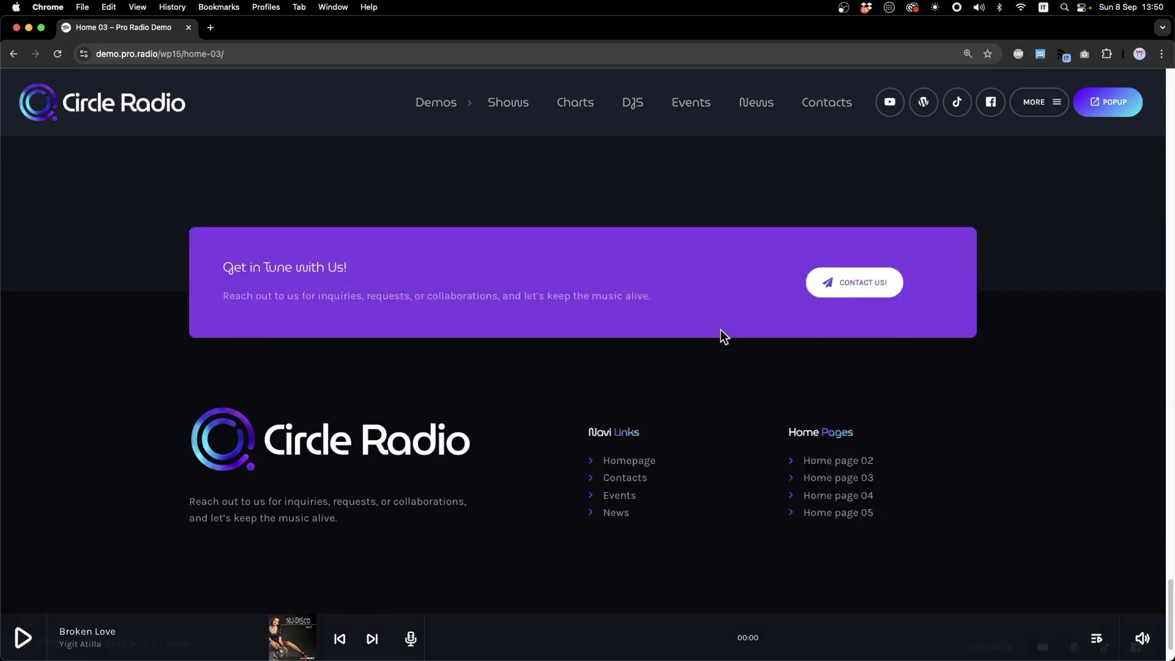
scroll(721, 329, "up", 15)
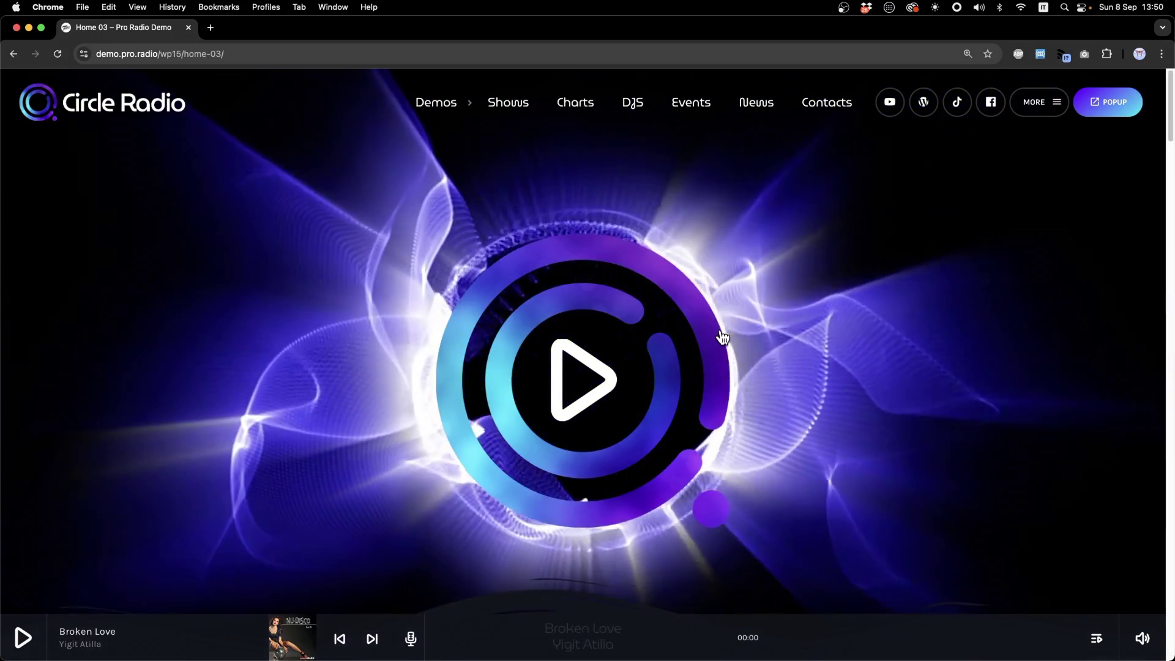
Step: Preview the Home 04 version, then close the demo window
mouse_move(438, 107)
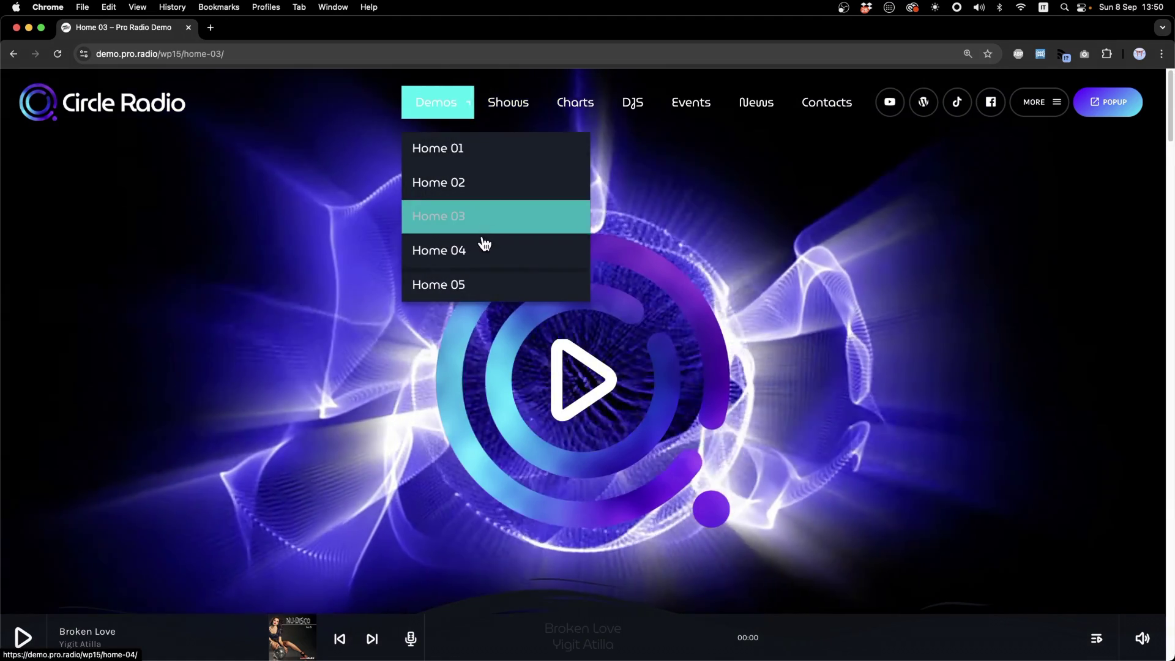
left_click(482, 249)
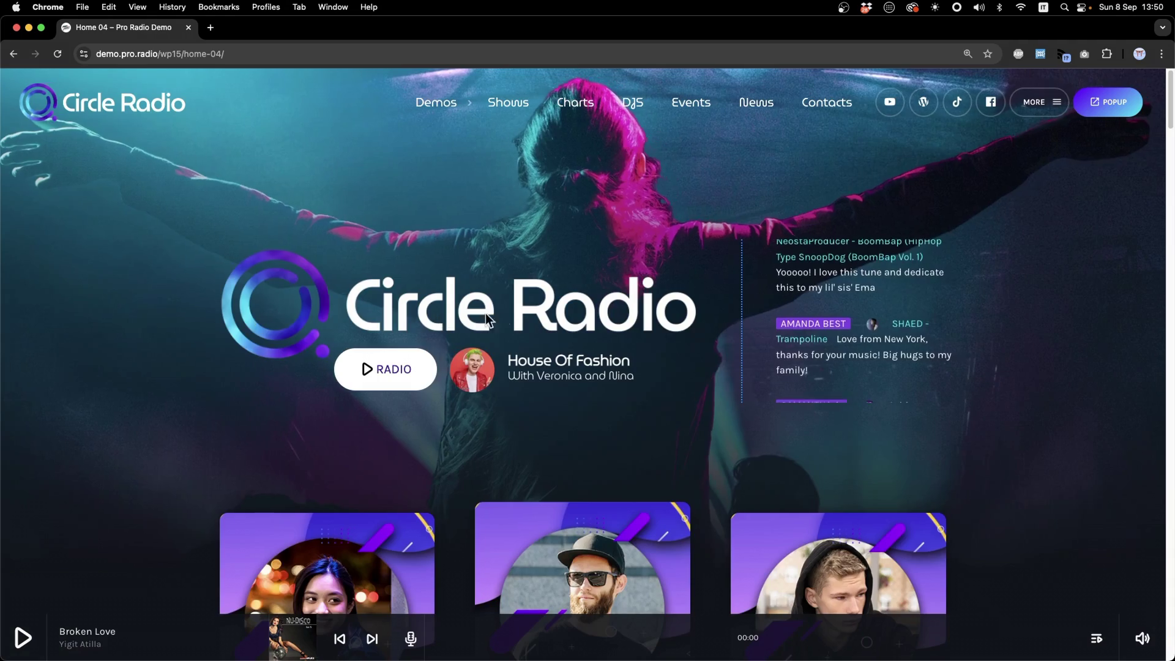
scroll(530, 335, "down", 15)
scroll(530, 335, "down", 15)
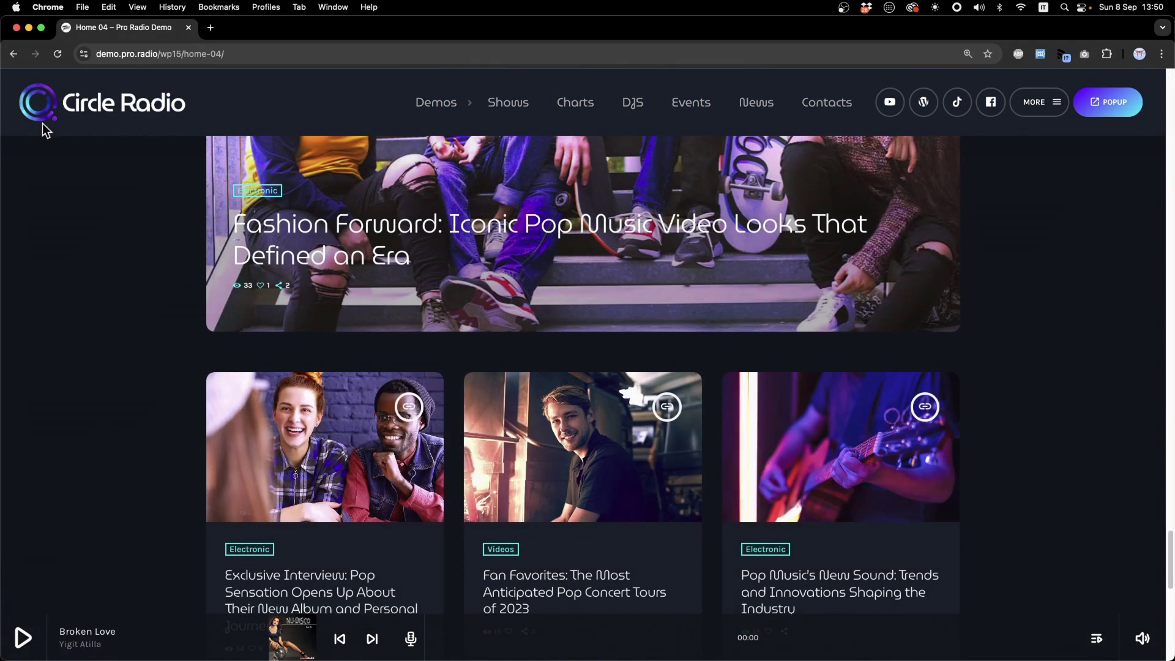
left_click(16, 28)
Step: Review the Circle Radio order's Configure page with the annual €119,99 EUR billing cycle
mouse_move(495, 179)
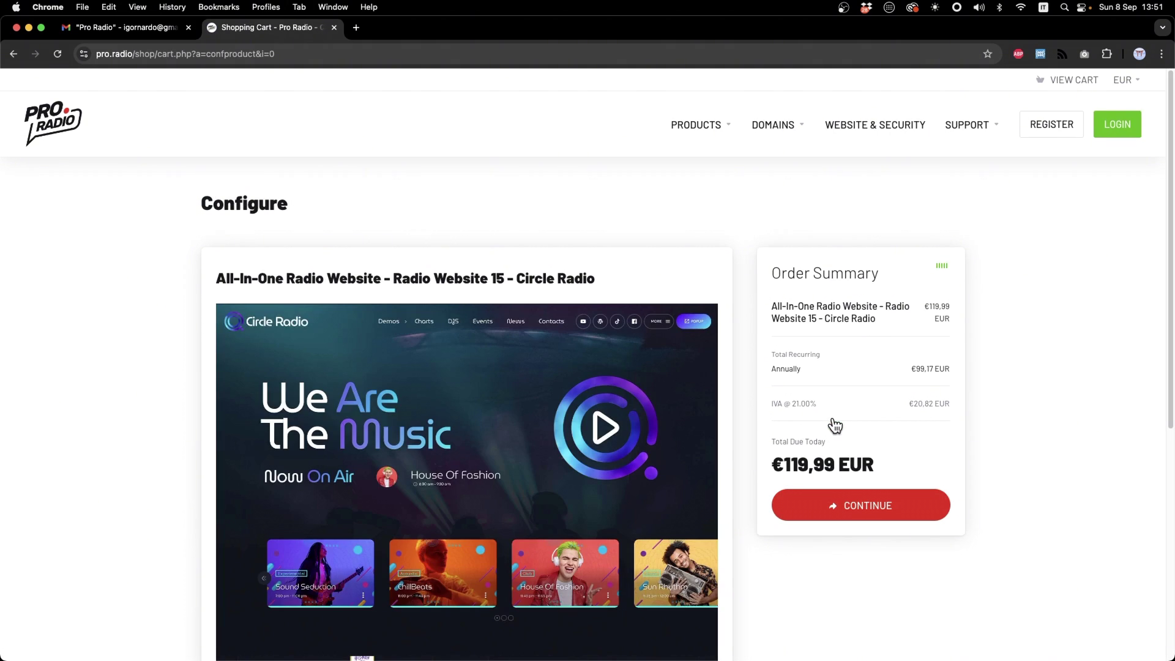
scroll(835, 426, "down", 6)
scroll(617, 403, "up", 1)
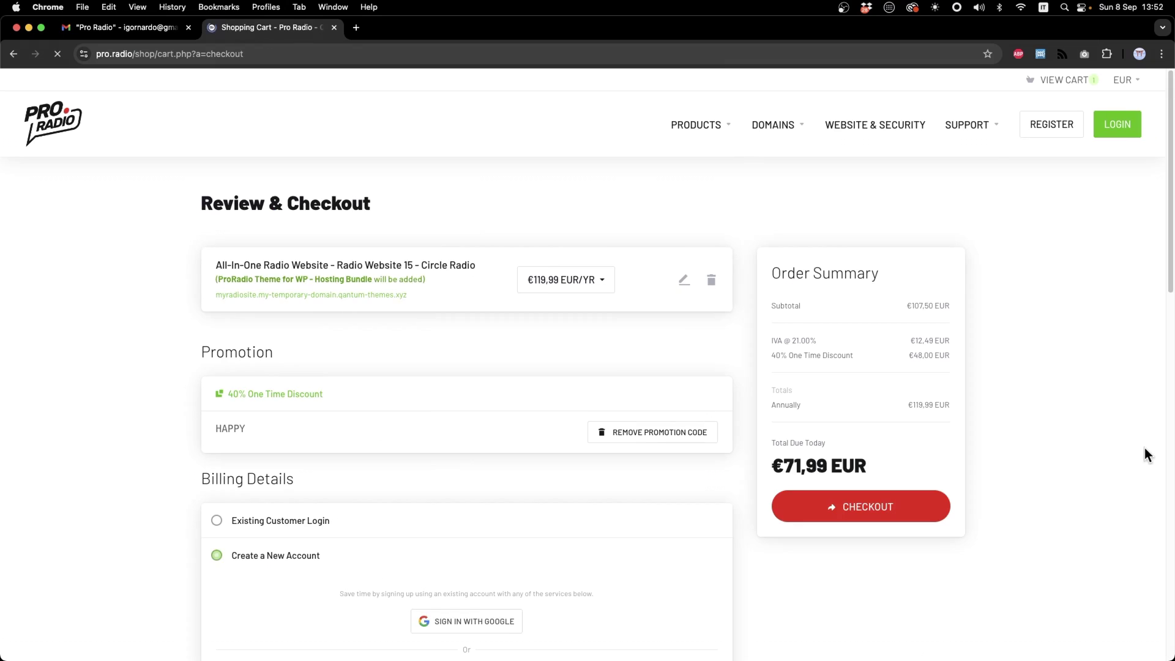
Step: Review checkout with the HAPPY promo code applied, bringing the total to €71,99 EUR
scroll(428, 229, "down", 3)
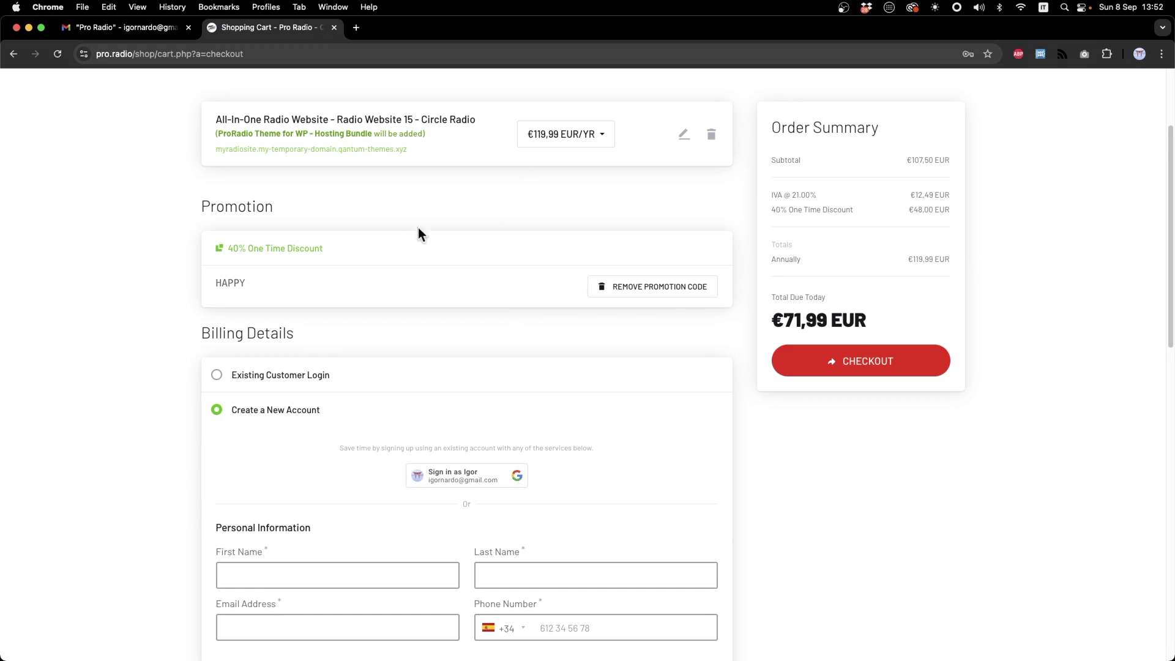
scroll(467, 226, "down", 1)
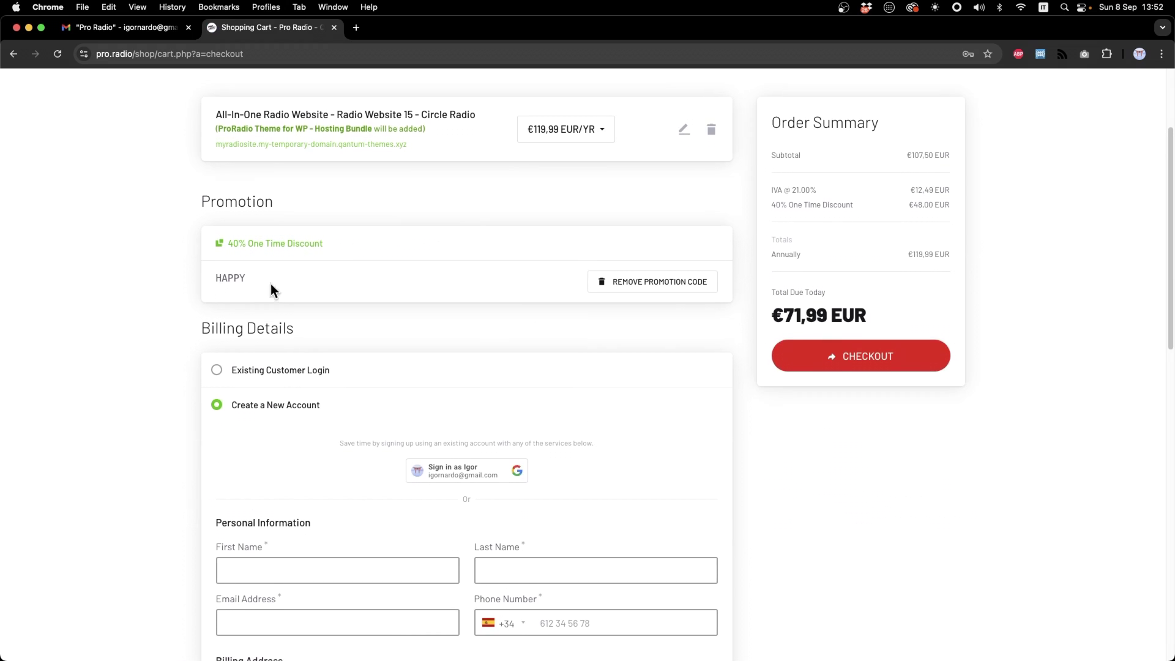
left_click_drag(256, 281, 217, 279)
scroll(460, 339, "down", 1)
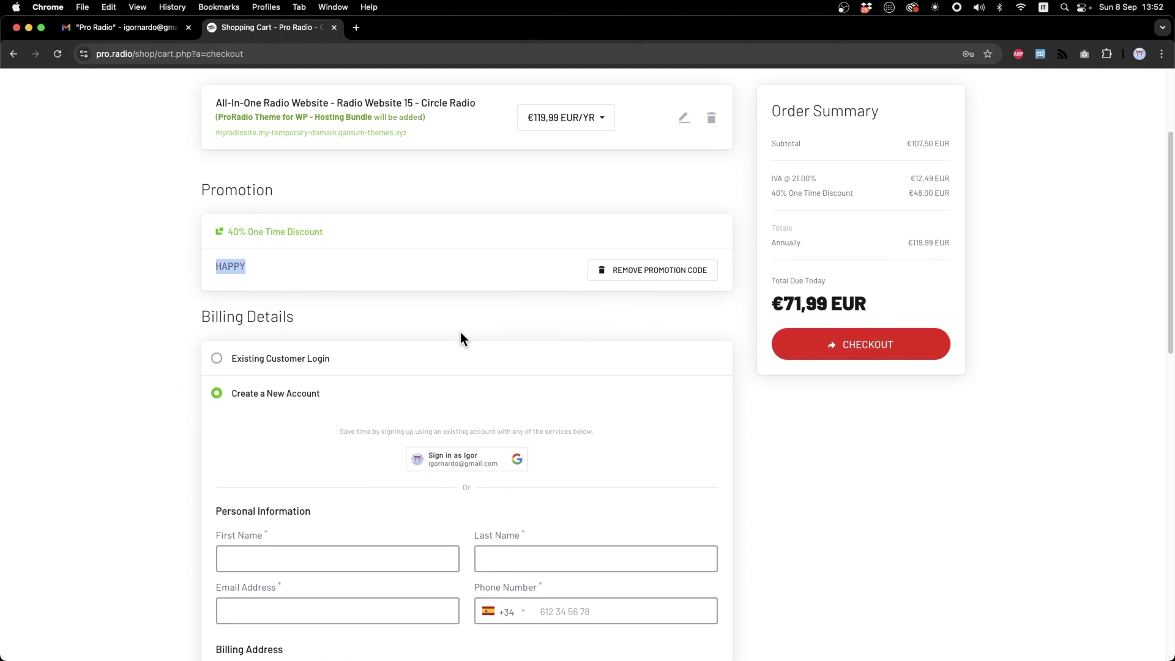
scroll(753, 411, "down", 4)
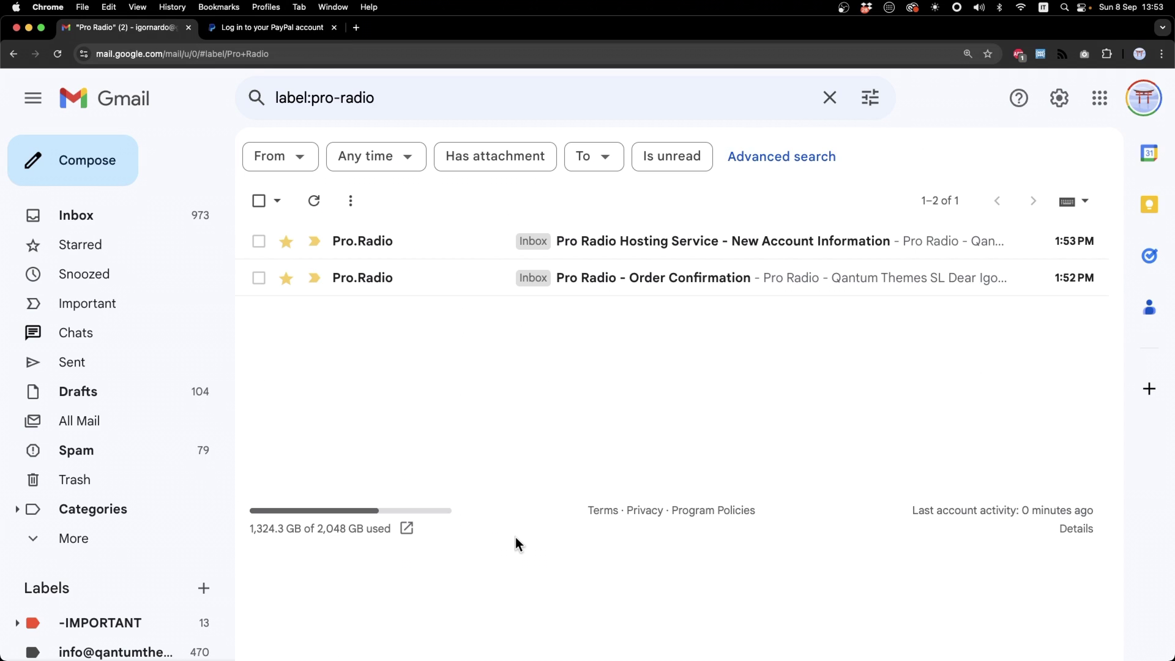
Step: Read the Pro Radio Order Confirmation email and highlight the wait-for-installation instruction
left_click(692, 279)
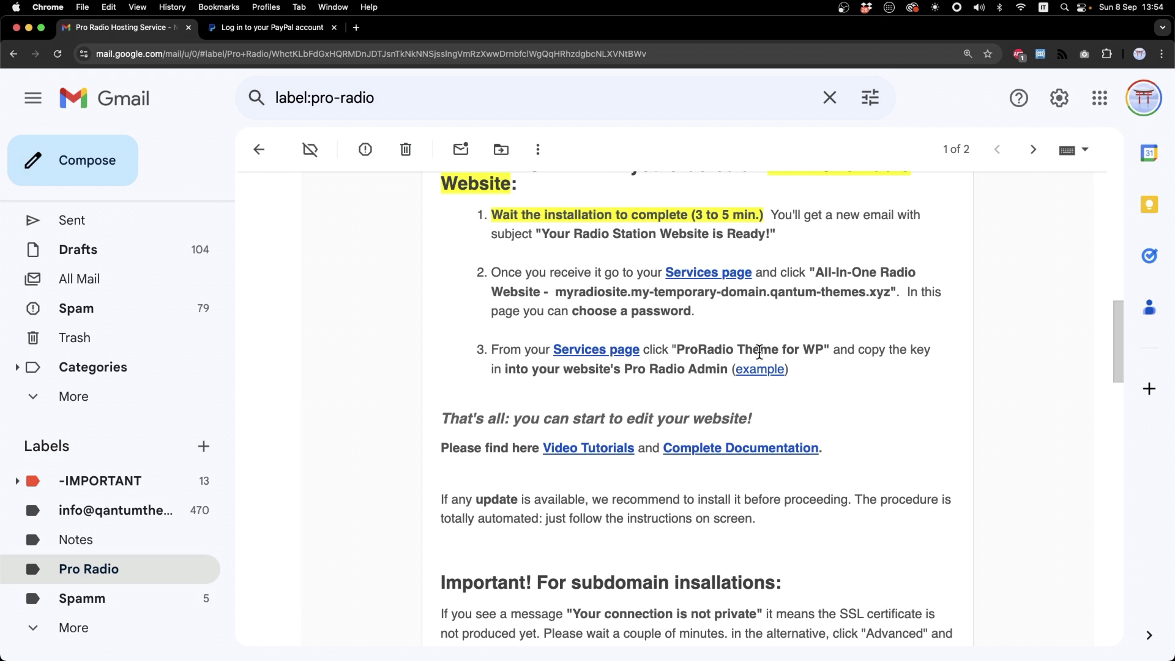
scroll(759, 351, "up", 3)
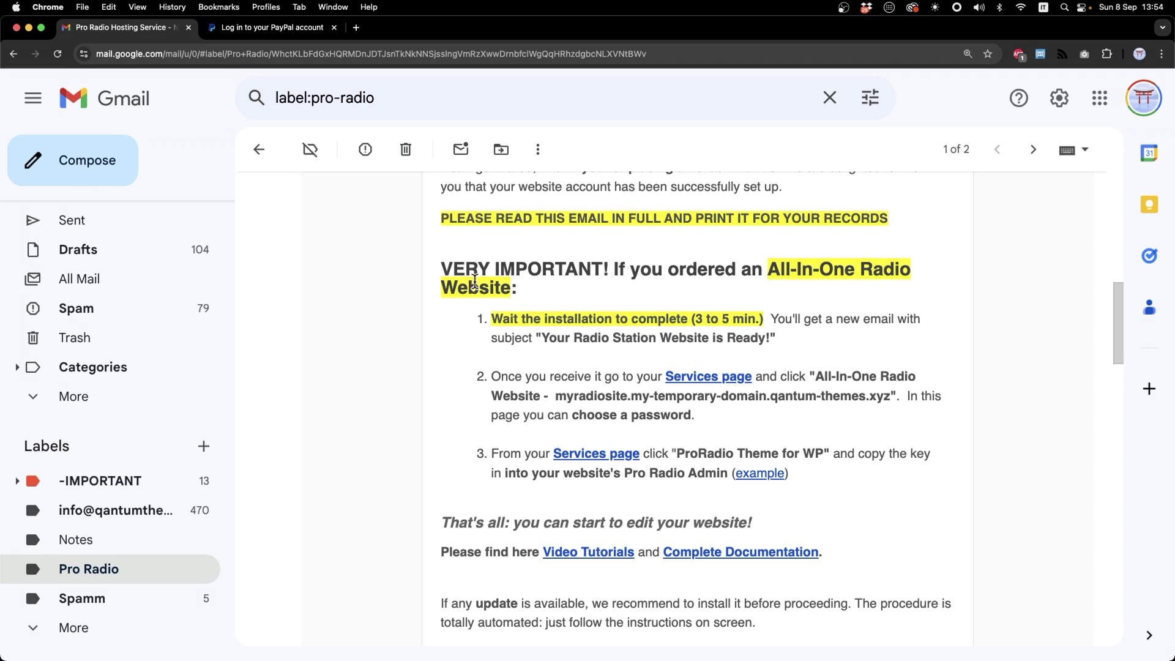
left_click_drag(491, 319, 753, 323)
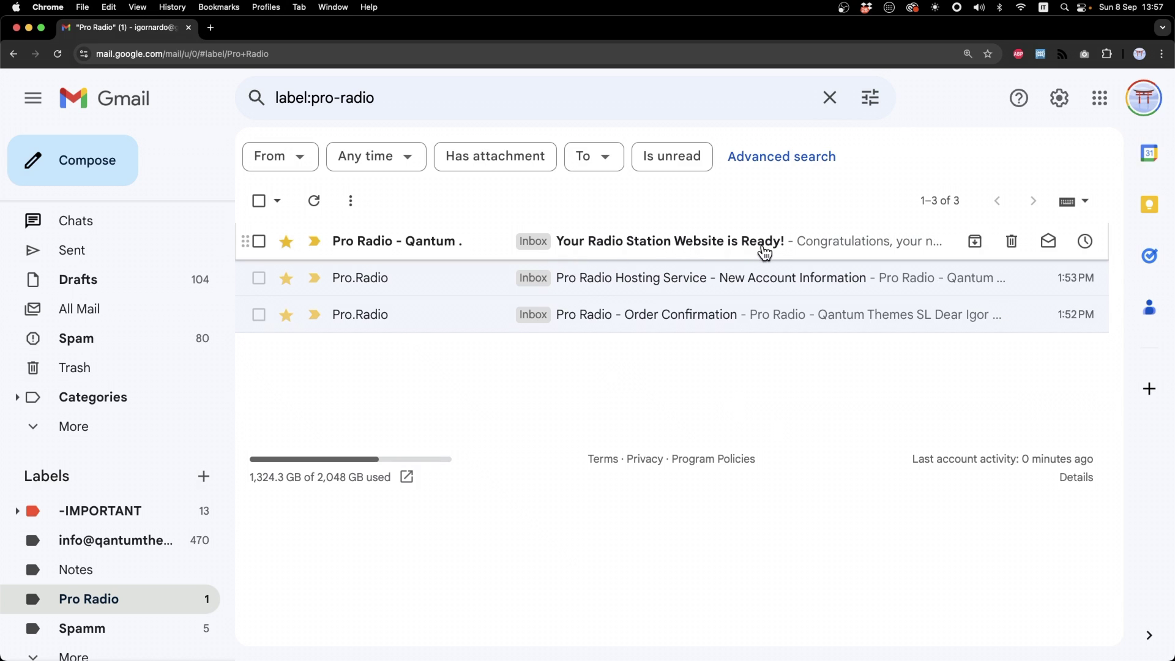
Step: Open the 'Your Radio Station Website is Ready!' email and highlight the activation instruction
left_click(666, 245)
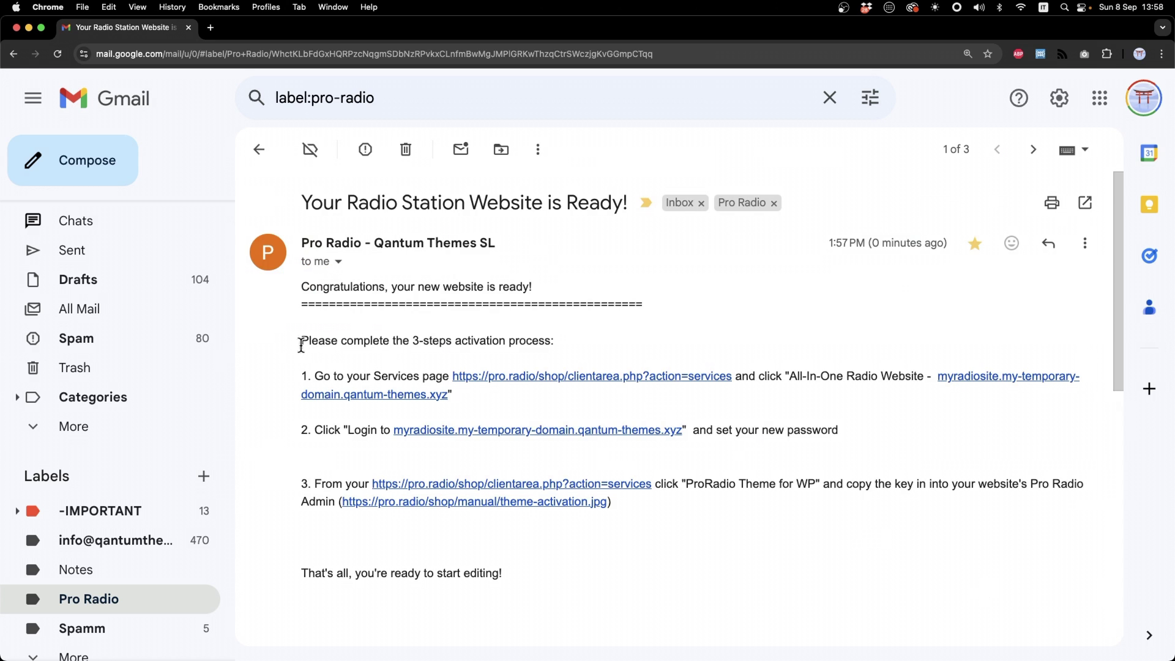
left_click_drag(302, 344, 667, 350)
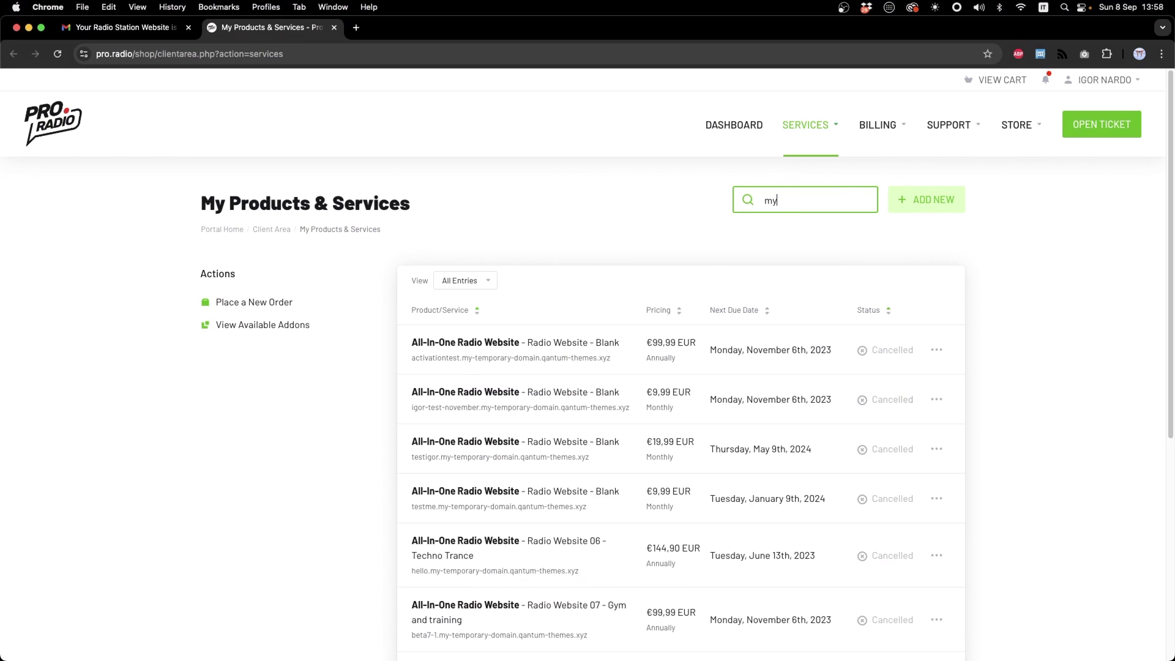
Step: Open the Radio Website 15 - Circle Radio service details and scroll down to its login box
left_click(663, 350)
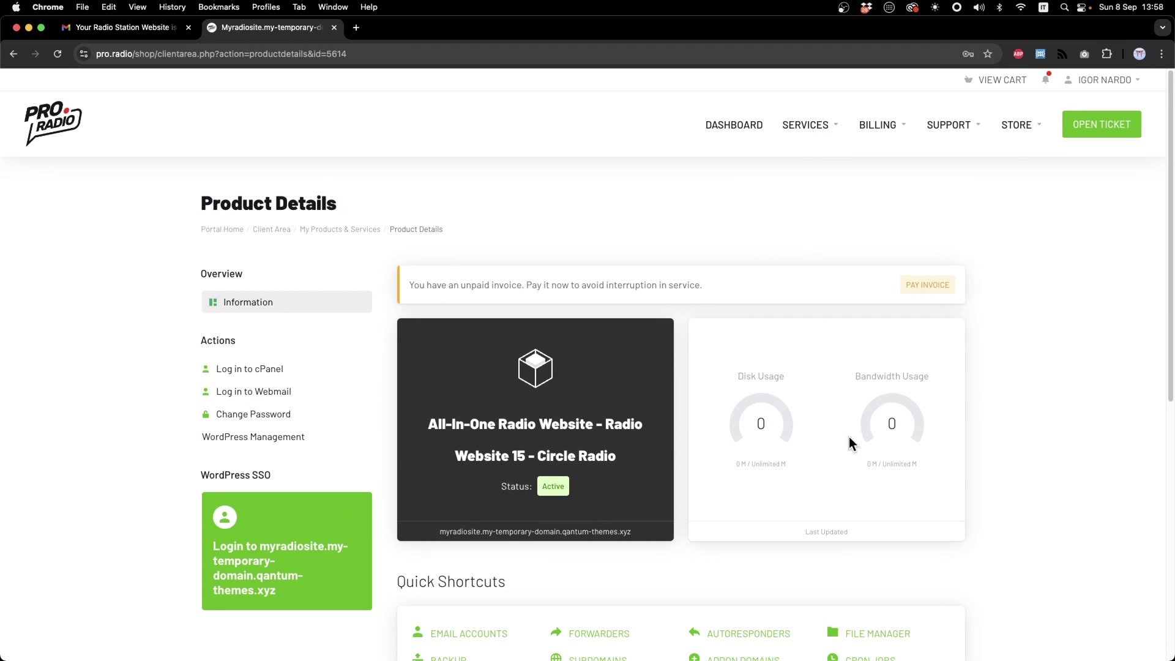
scroll(836, 454, "down", 5)
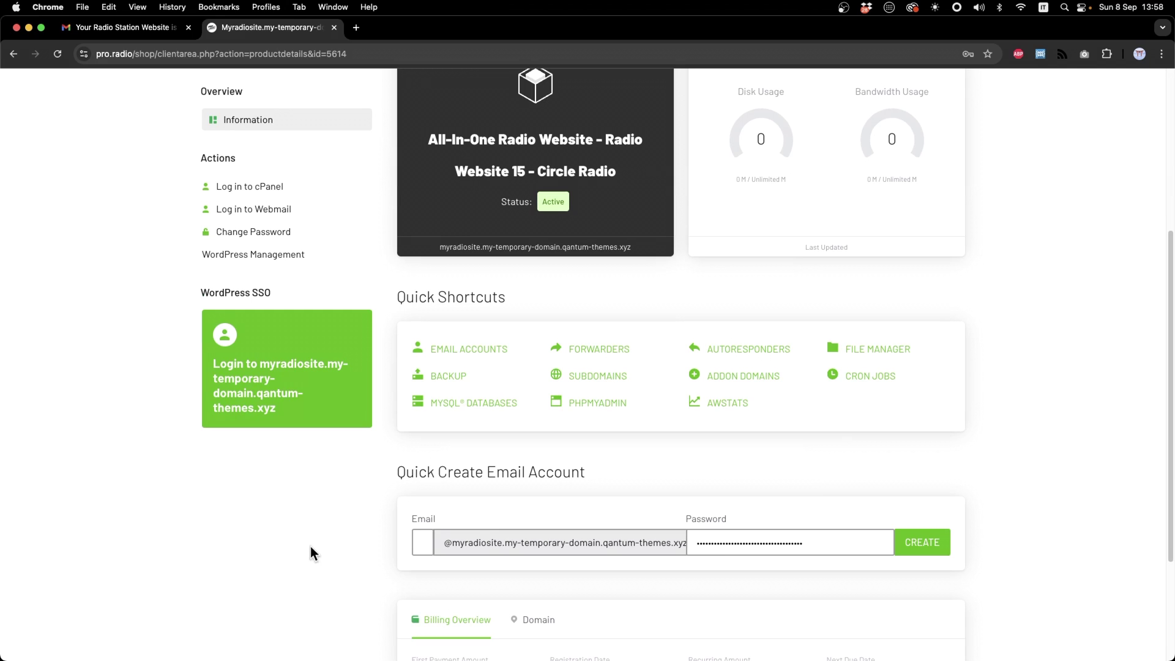
Step: Log in to the new site's WordPress admin, save a generated strong password, and open license activation
left_click(274, 400)
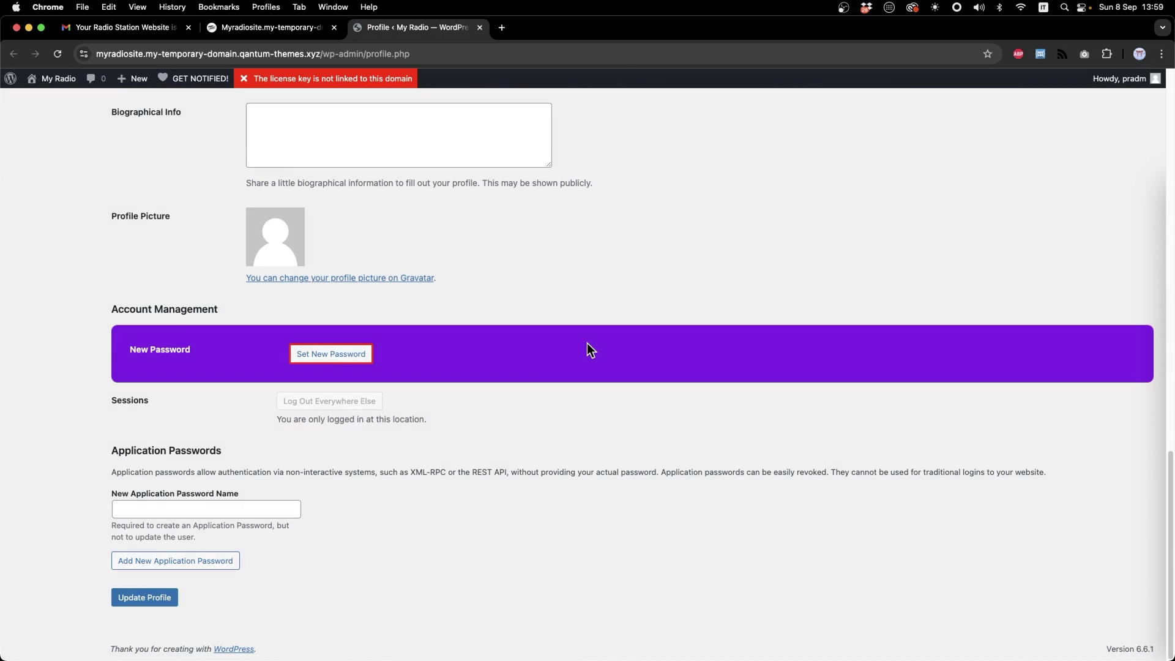
left_click(309, 354)
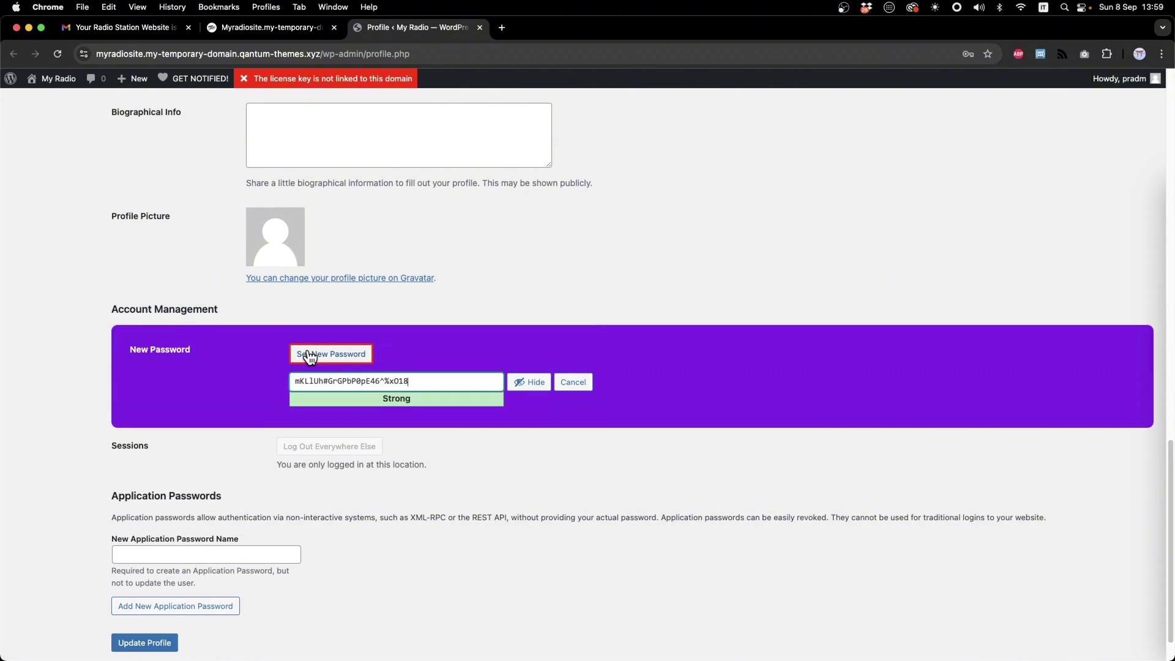
scroll(310, 361, "down", 2)
left_click(145, 604)
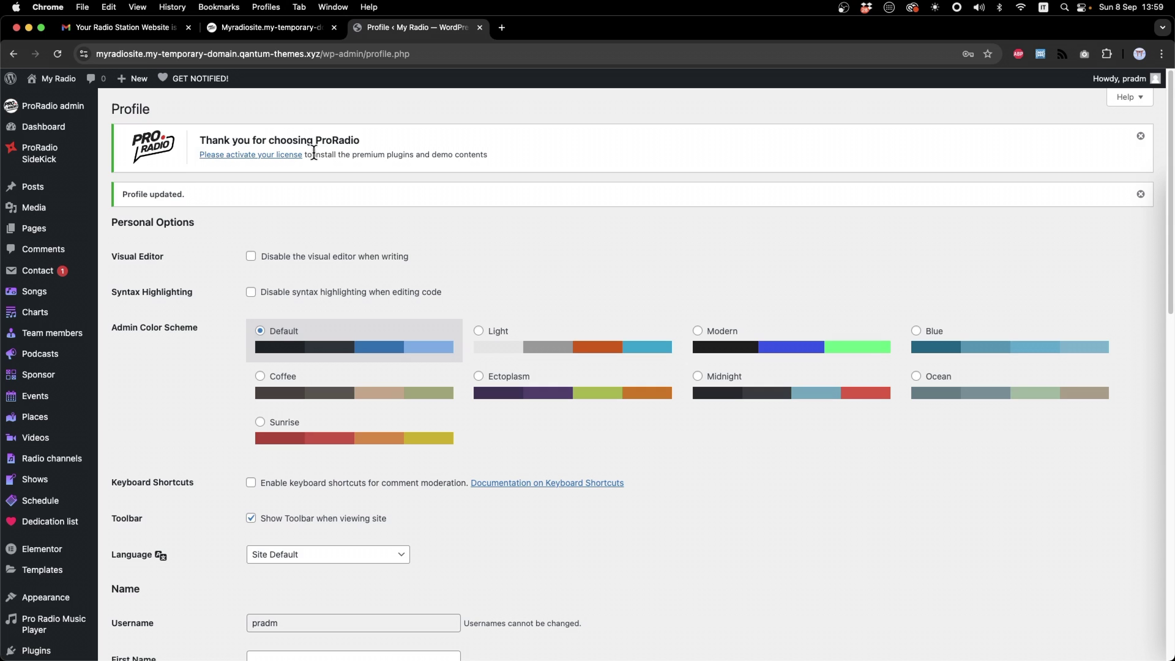
left_click(266, 161)
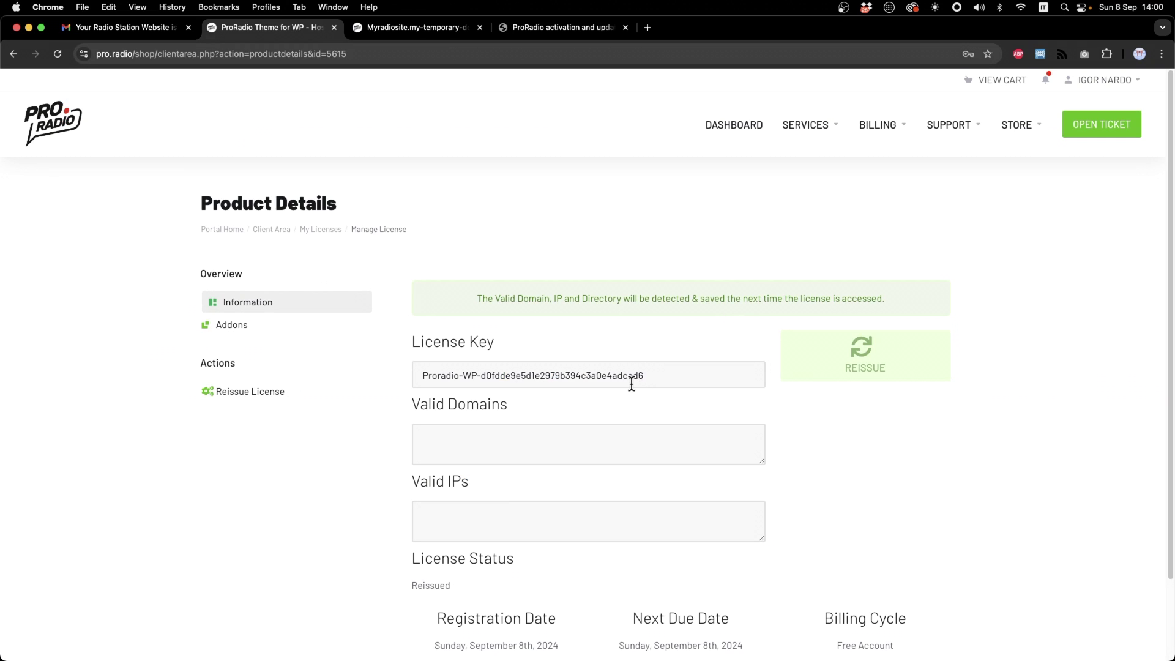
Step: Select and copy the ProRadio license key from the Product Details page
left_click_drag(688, 380, 417, 371)
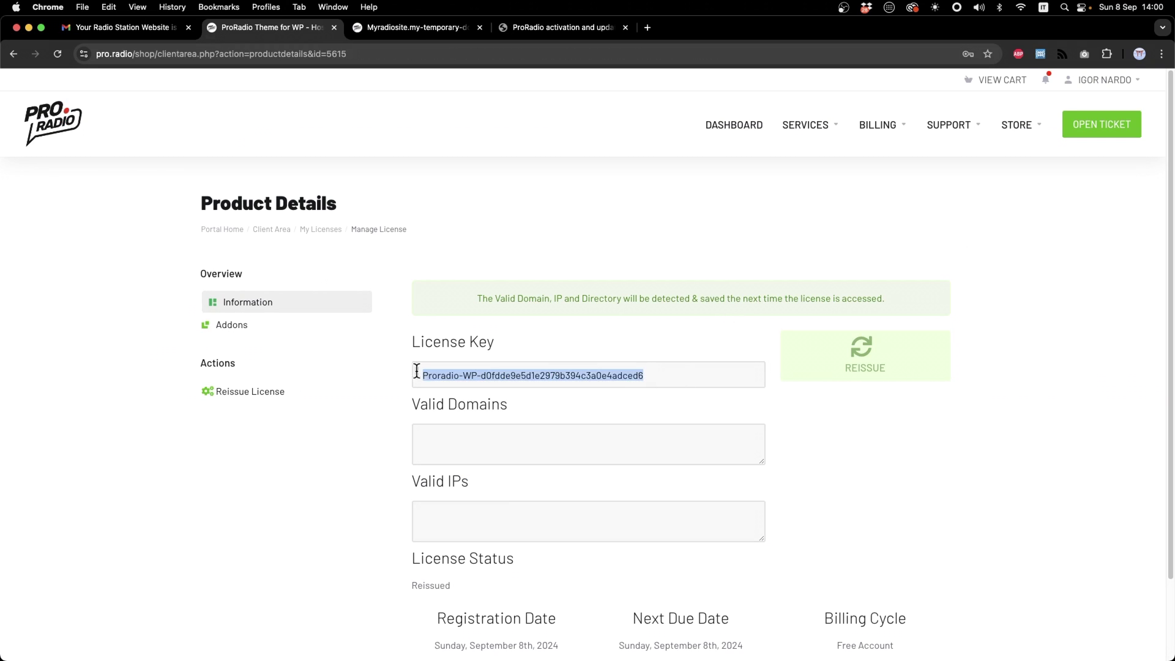
right_click(611, 384)
left_click(667, 402)
Step: Paste the copied license key into the ProRadio activation field and verify it
left_click(560, 32)
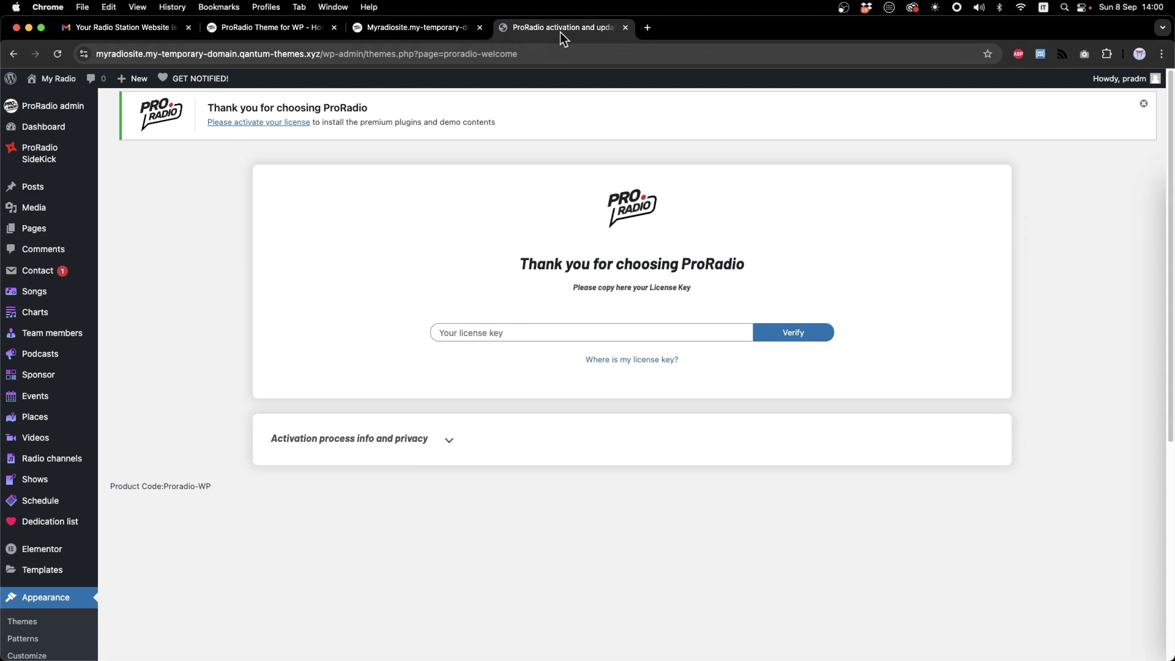
left_click(501, 331)
right_click(502, 329)
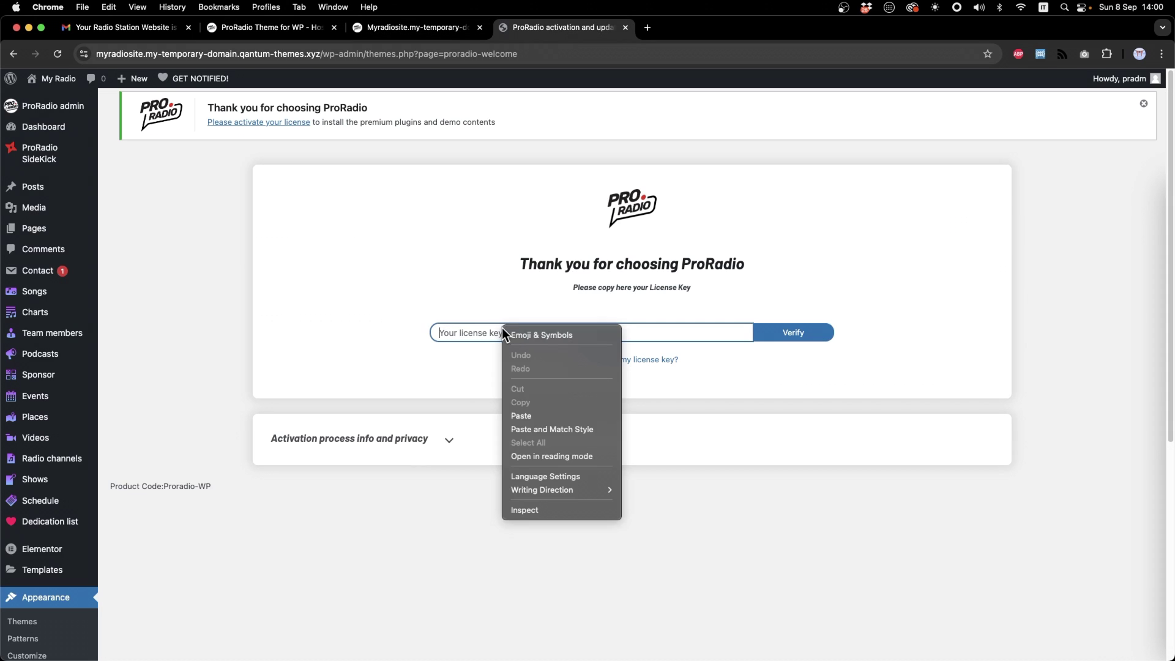
left_click(552, 416)
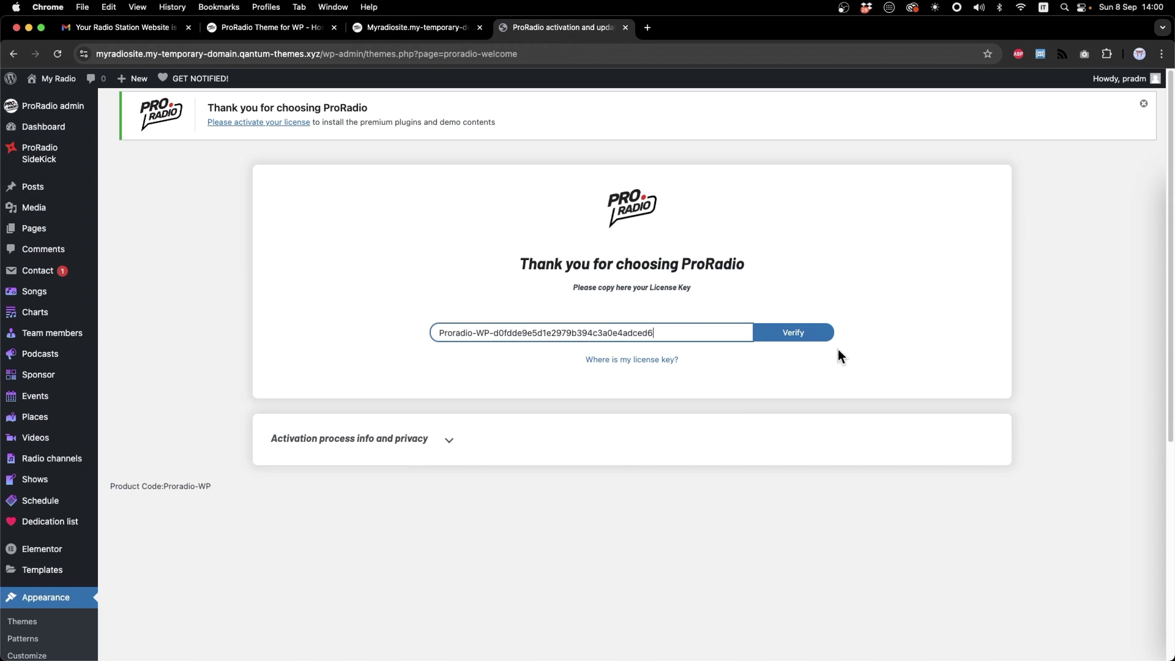
left_click(799, 333)
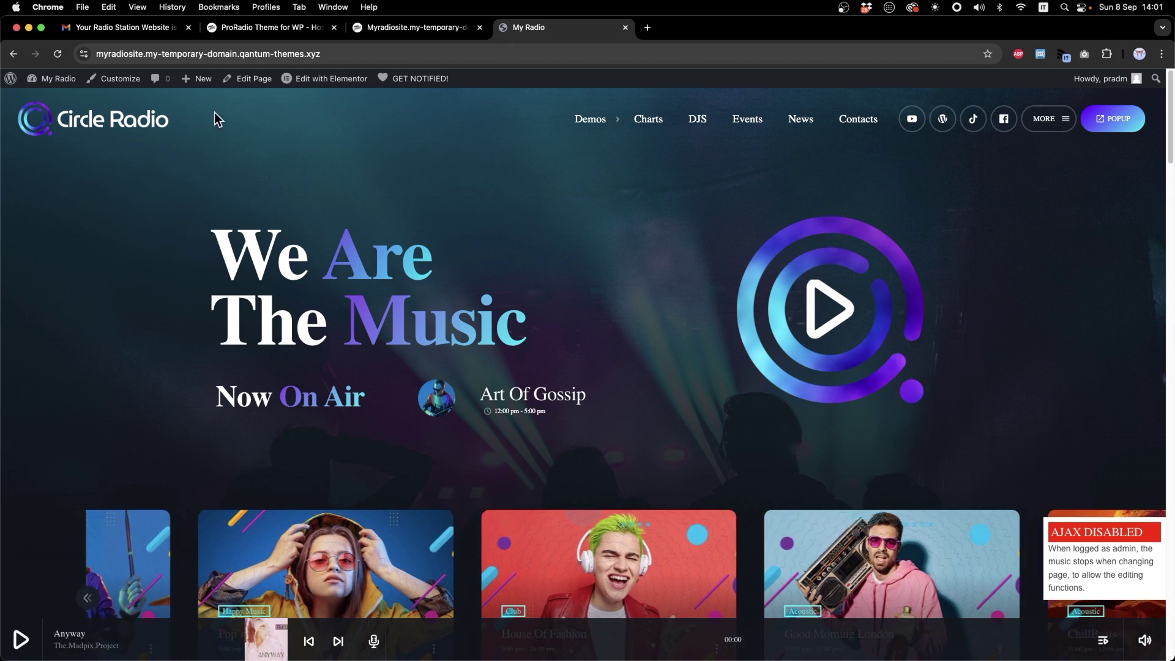
Step: Open the customizer and browse the logo and menu bar design settings without choosing a logo
left_click(108, 91)
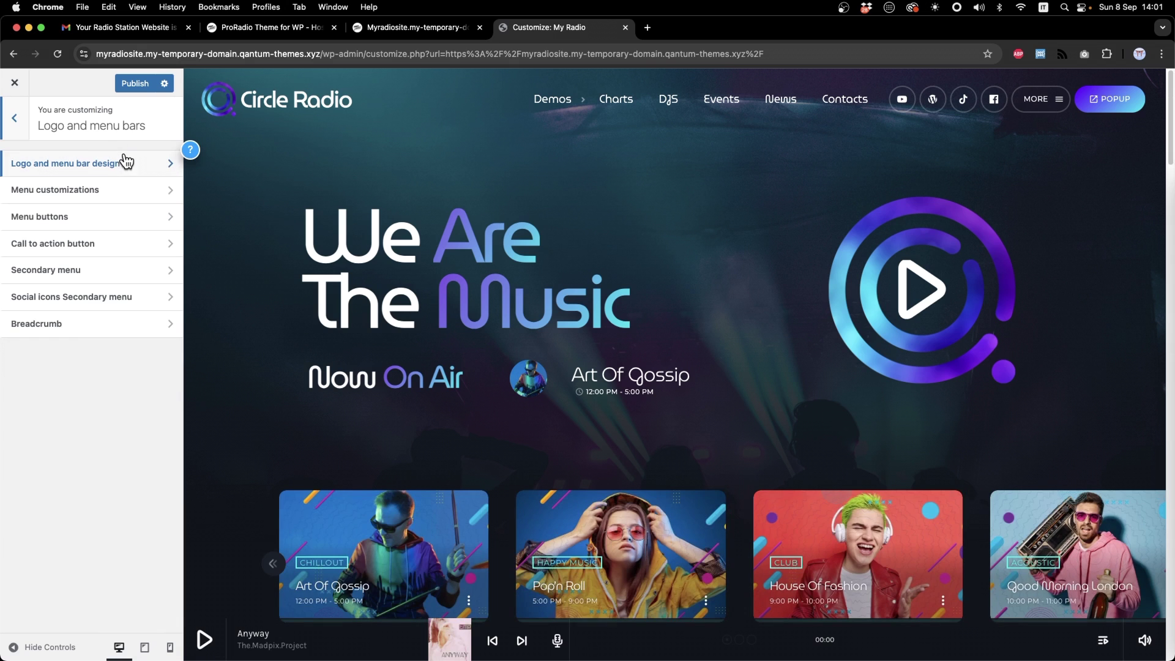
left_click(130, 164)
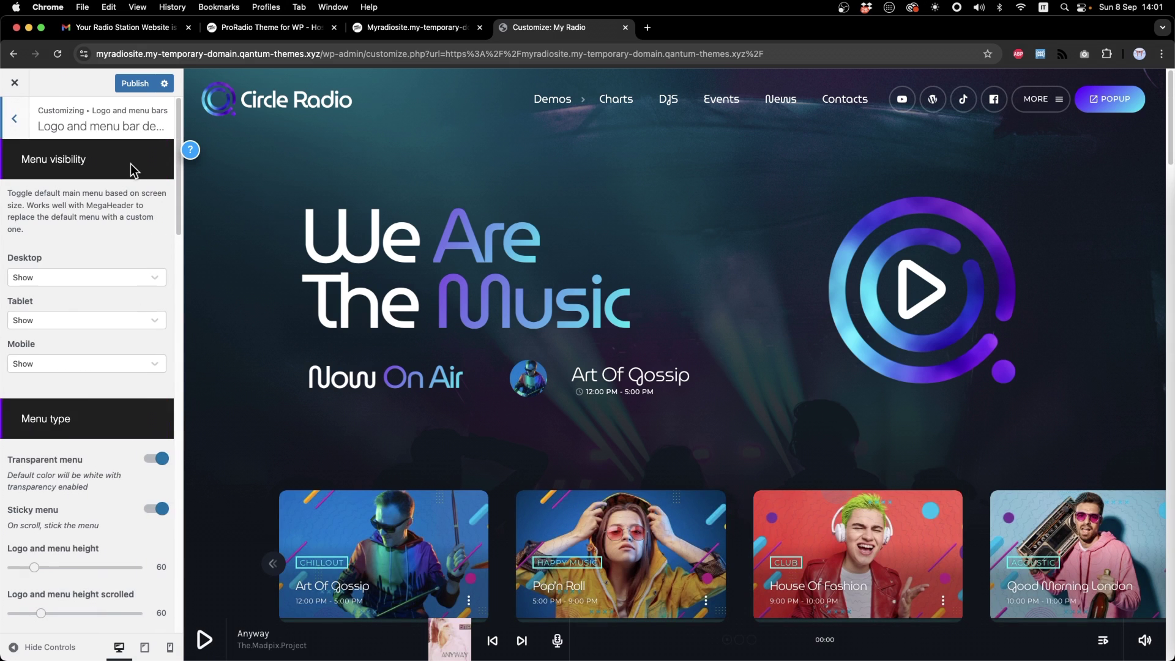
scroll(107, 289, "down", 10)
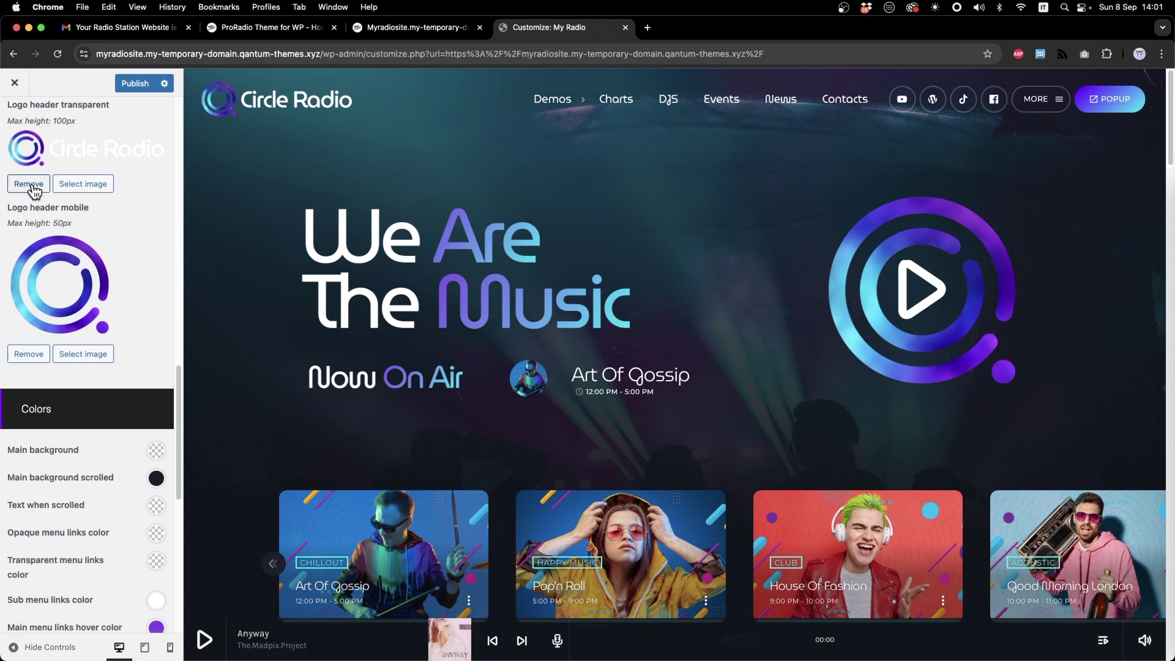
left_click(92, 183)
left_click(1140, 103)
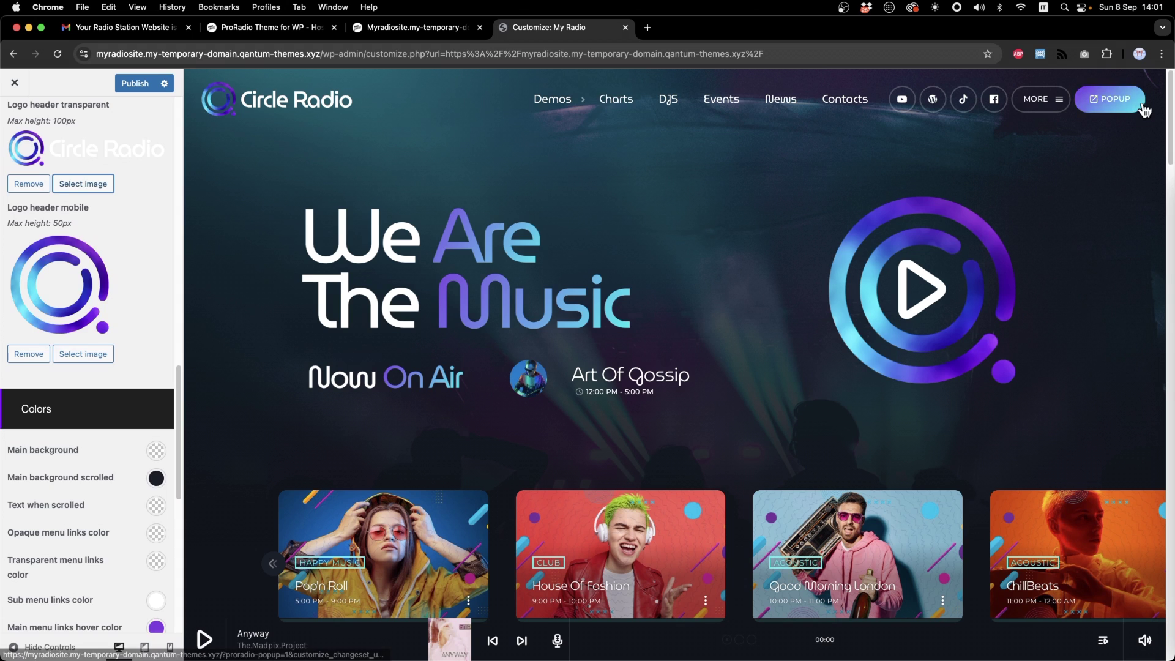
scroll(139, 288, "up", 10)
left_click(22, 132)
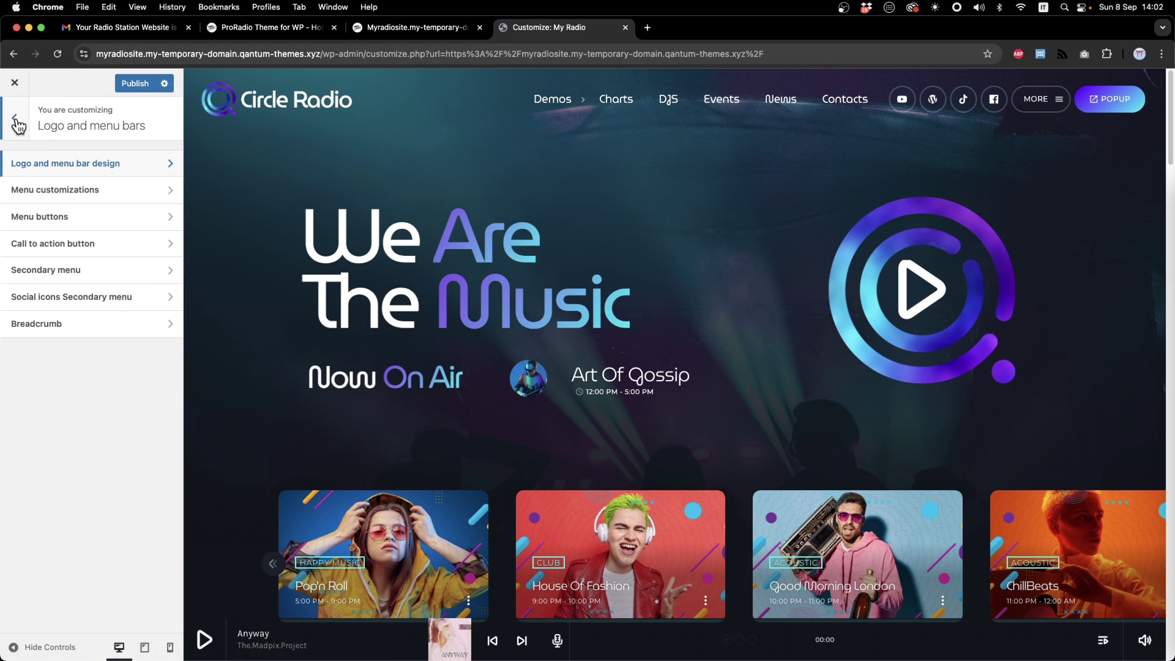
left_click(16, 120)
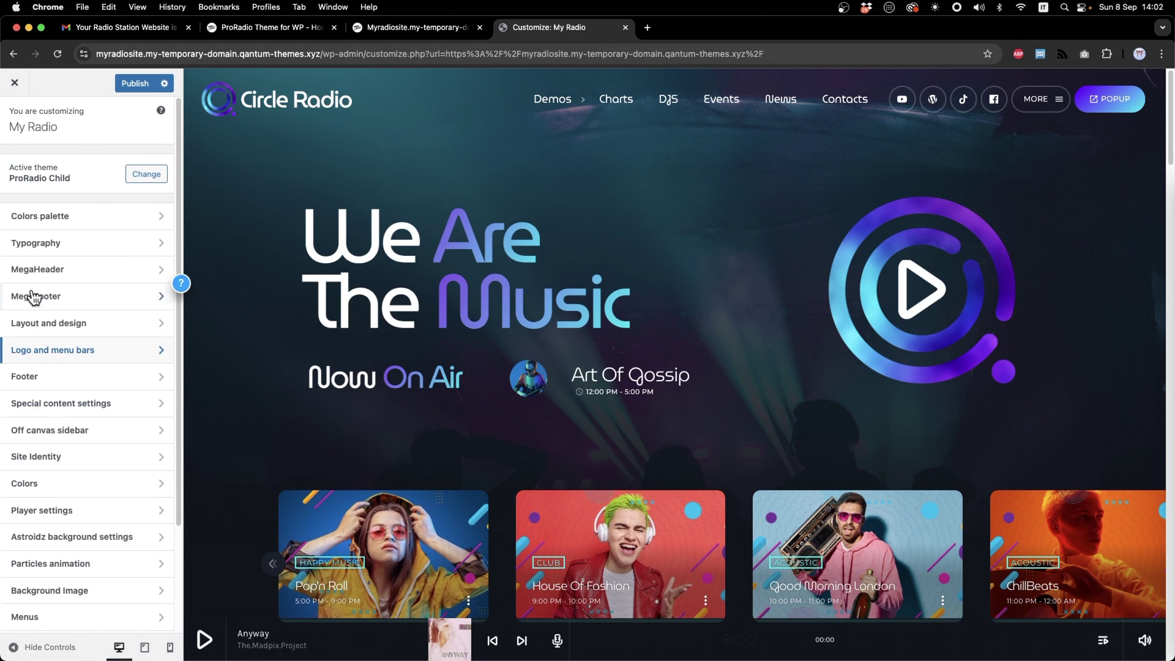
Step: Look over the Colors palette, then revisit the Logo and menu bars section
left_click(74, 216)
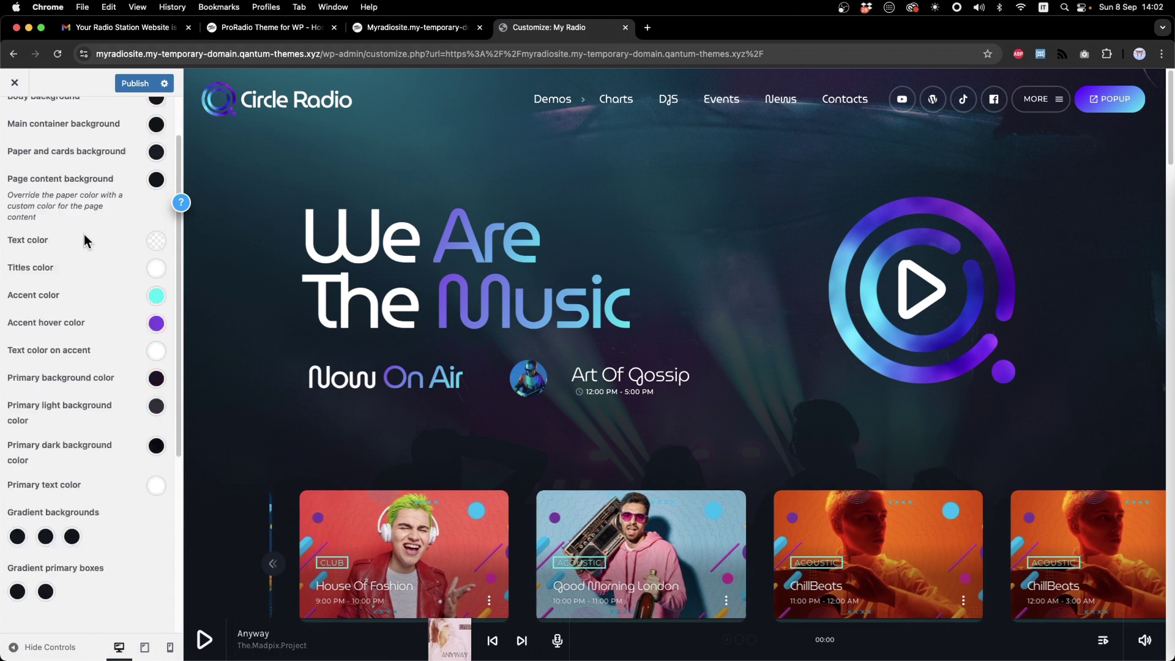
left_click(15, 119)
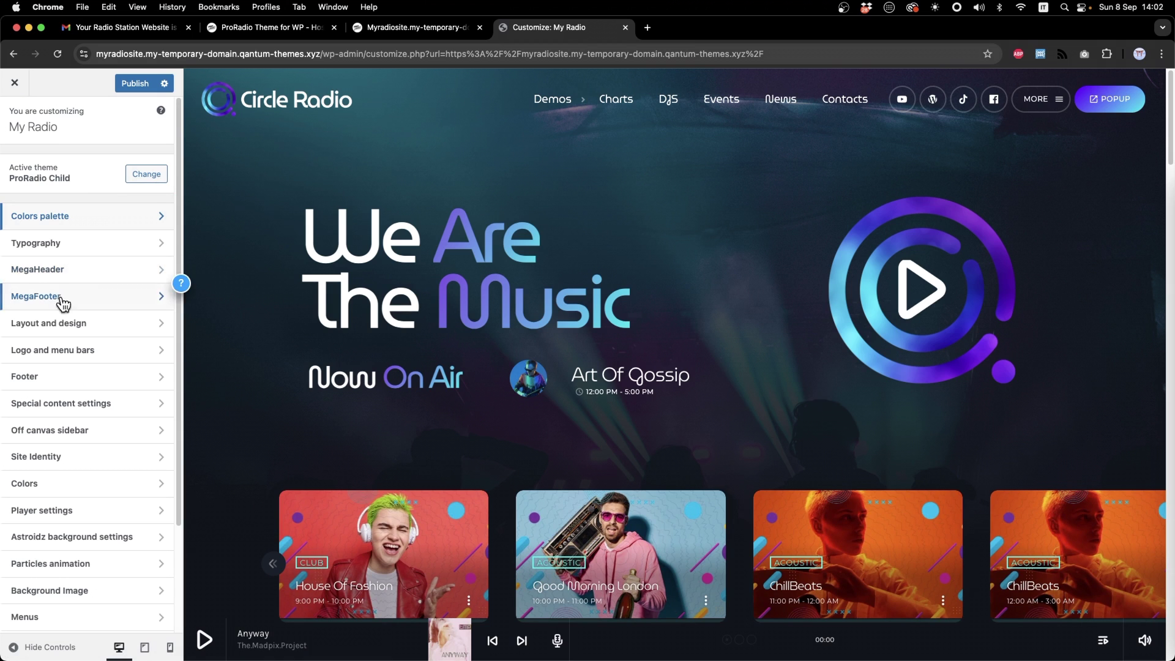
left_click(73, 352)
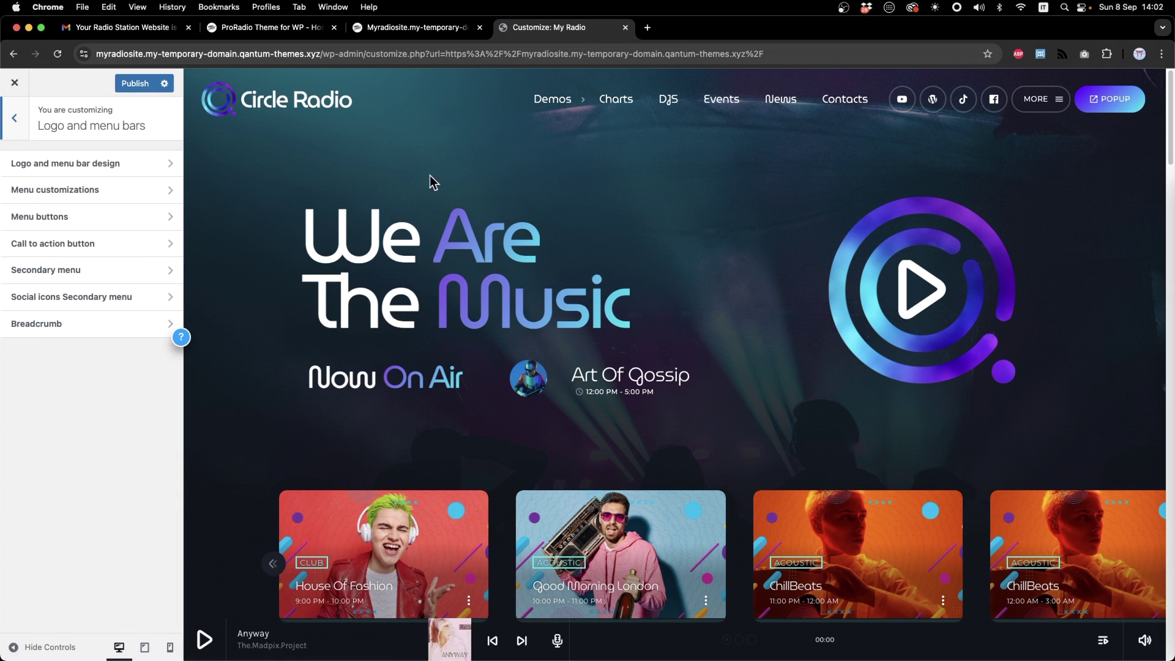
left_click(46, 165)
left_click(29, 127)
left_click(30, 128)
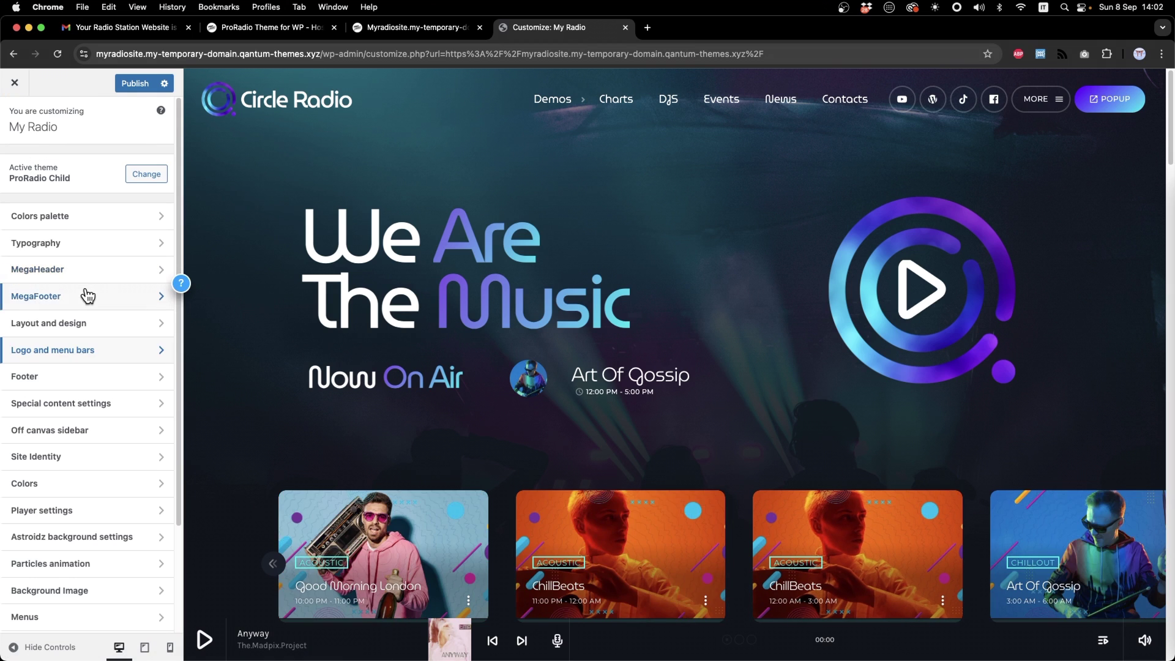
Step: Review the Typography settings, leaving the body font as Karla
left_click(84, 242)
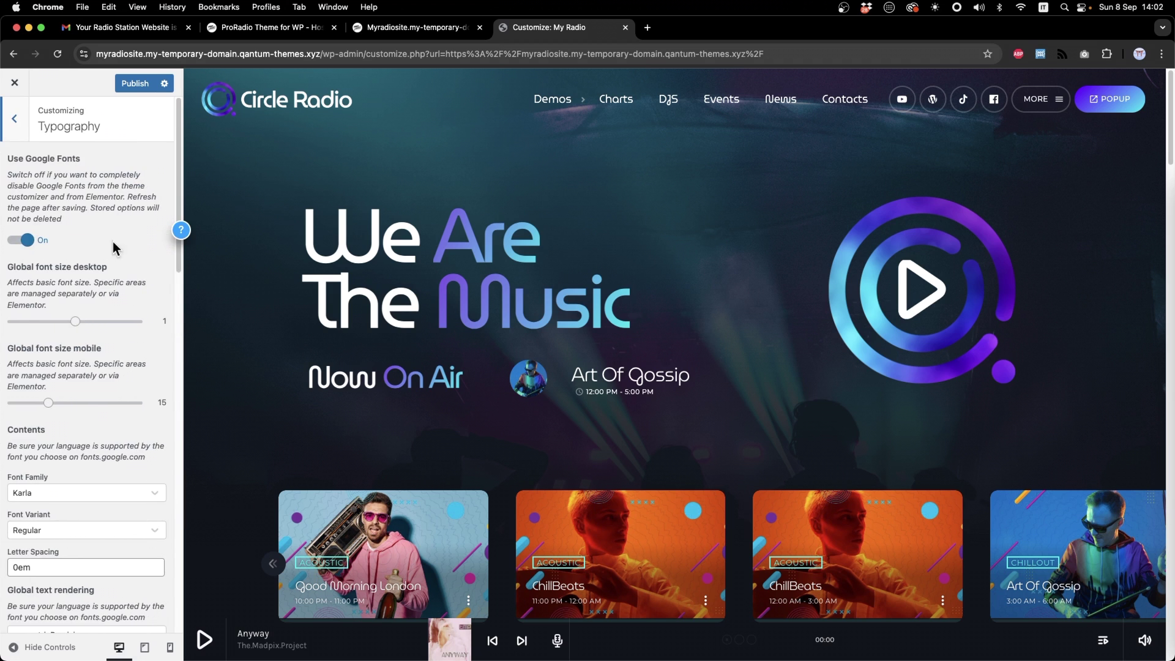
scroll(85, 406, "down", 3)
scroll(84, 406, "down", 8)
scroll(85, 406, "up", 12)
left_click(68, 489)
scroll(72, 379, "down", 6)
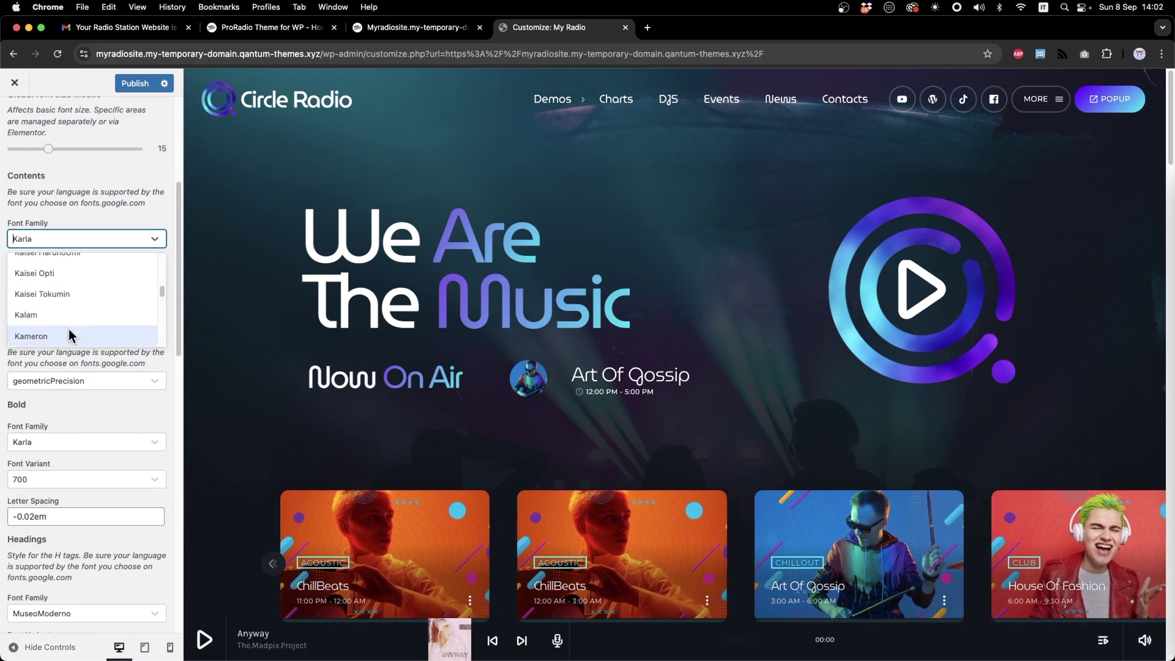
left_click(93, 191)
scroll(95, 188, "up", 5)
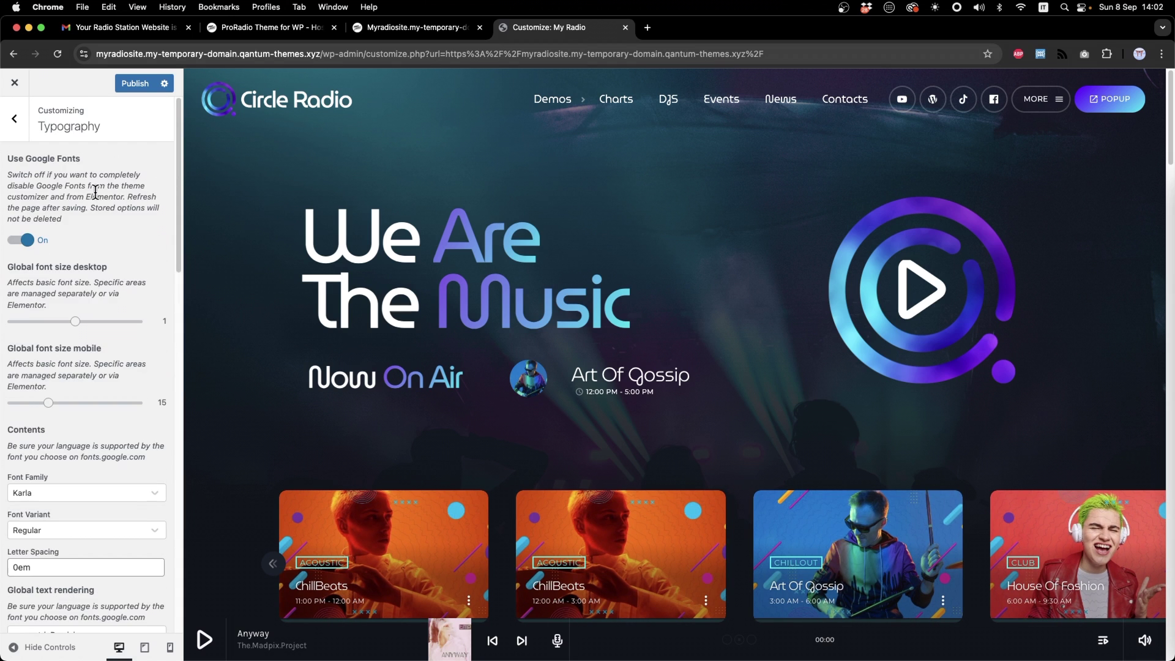
left_click(18, 118)
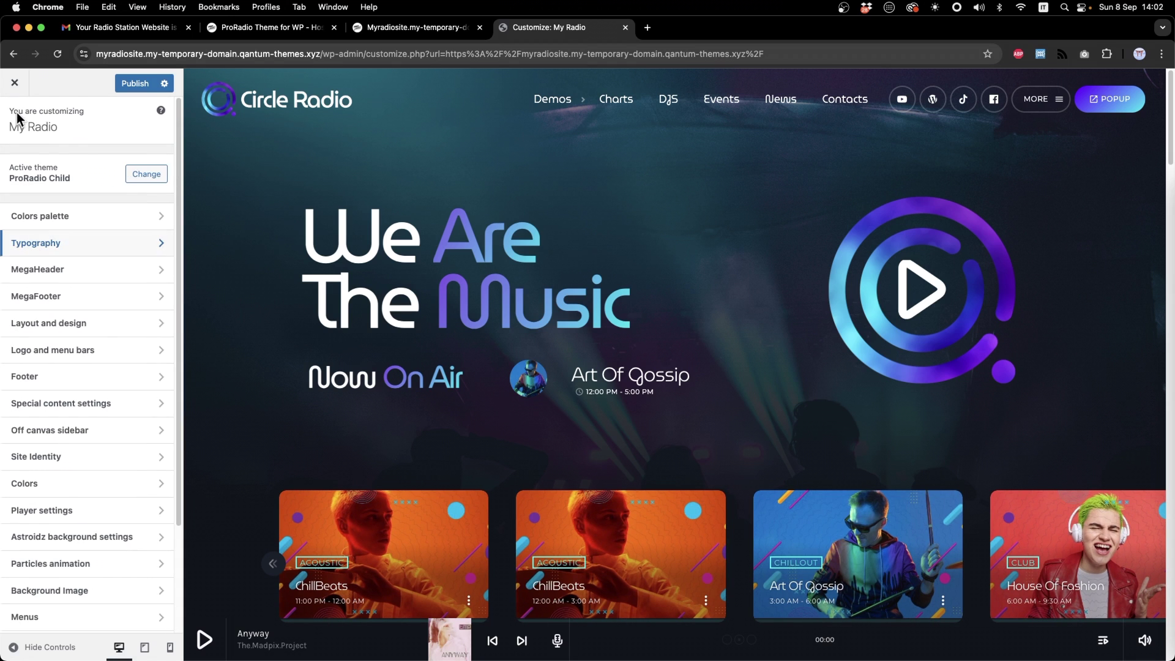
Step: Check the footer text and functions settings, then leave the customizer without saving
left_click(71, 389)
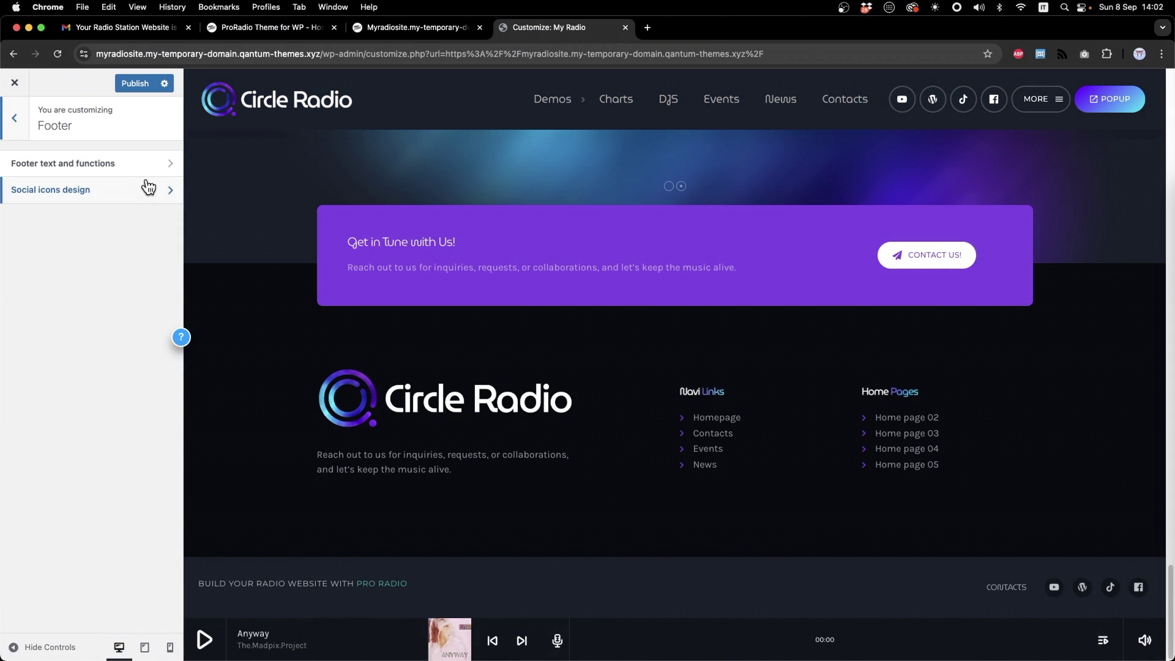
left_click(128, 171)
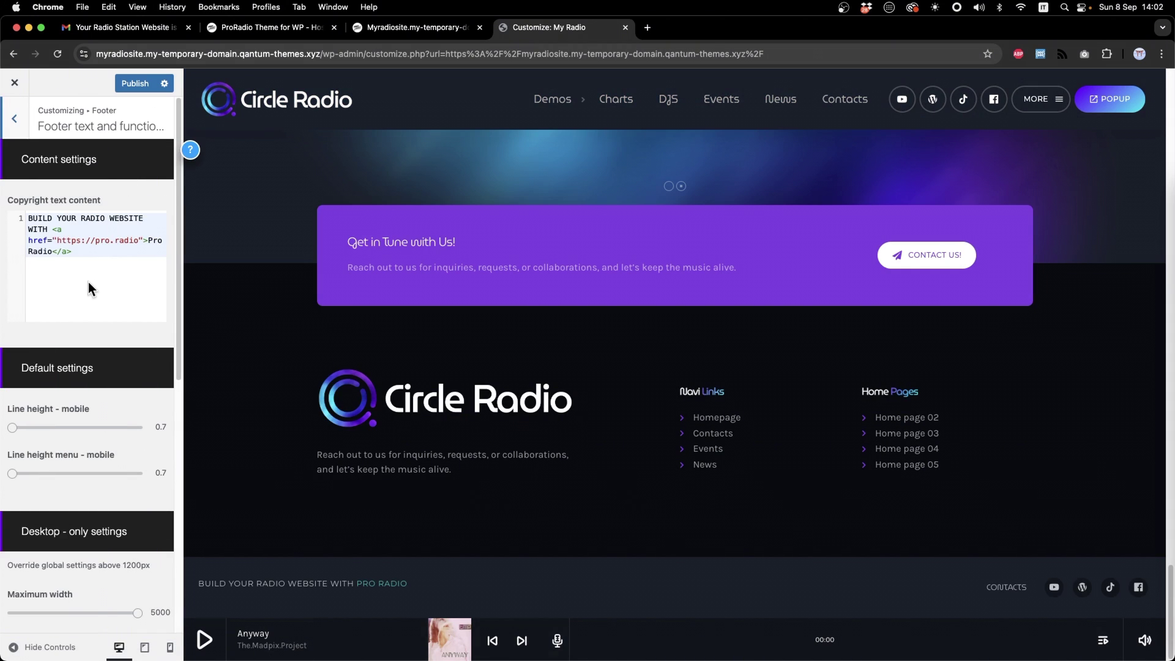
left_click(21, 118)
left_click(19, 114)
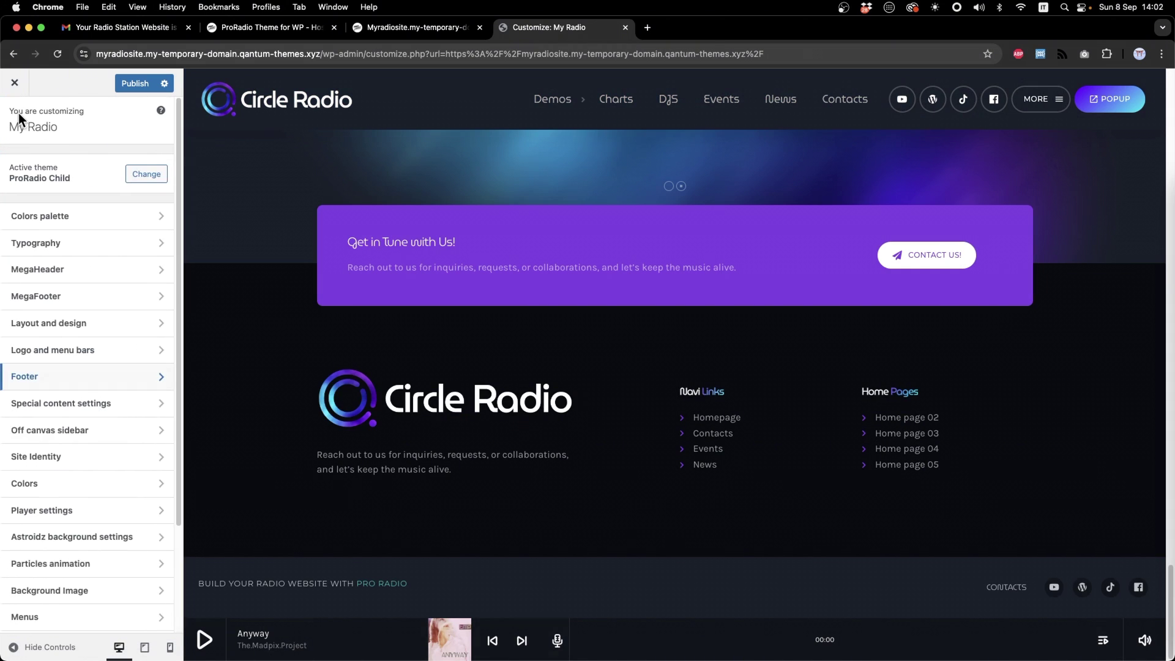
left_click(15, 83)
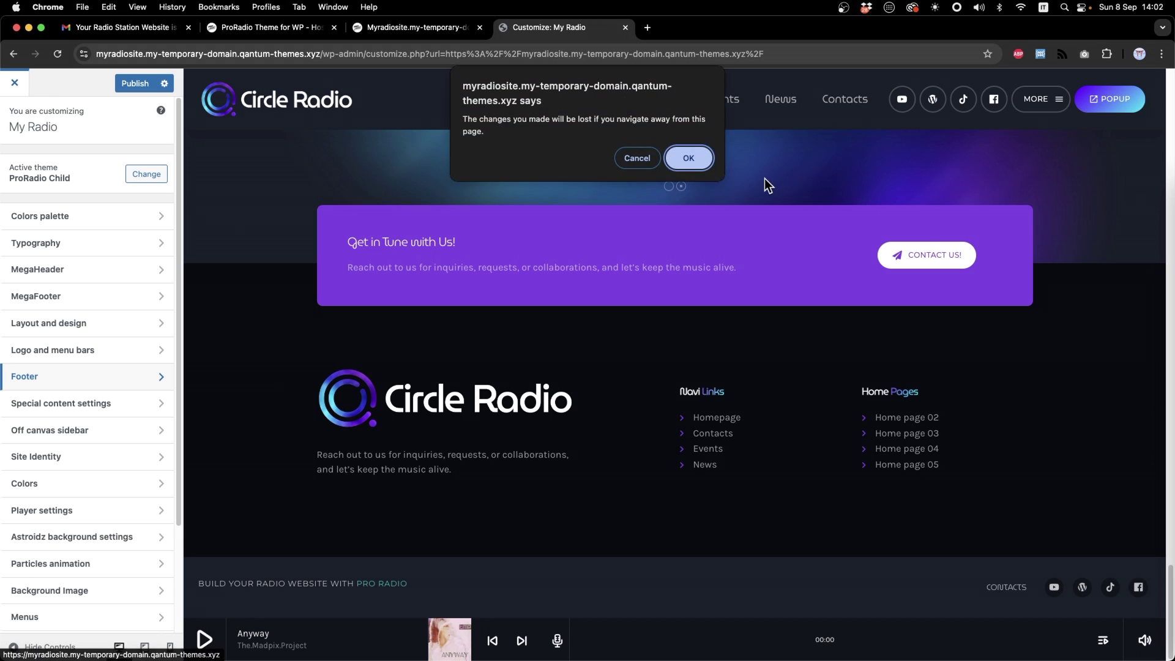
left_click(689, 158)
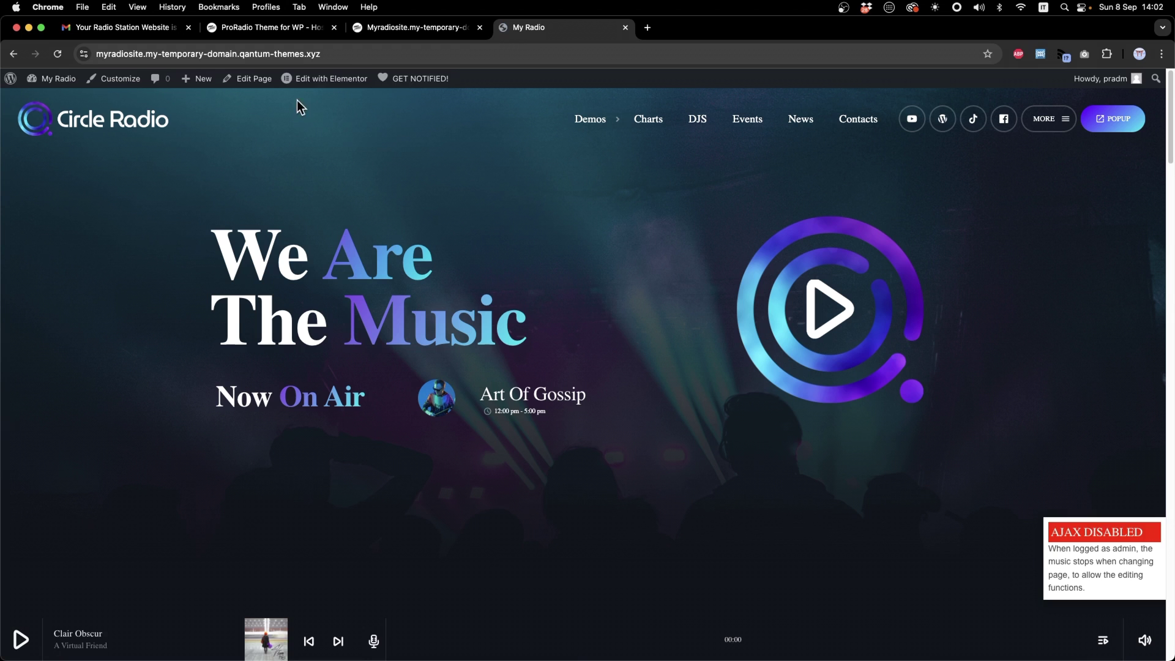
Step: Go to the Demos > Home 03 page and scroll down to its DJ cards
mouse_move(334, 82)
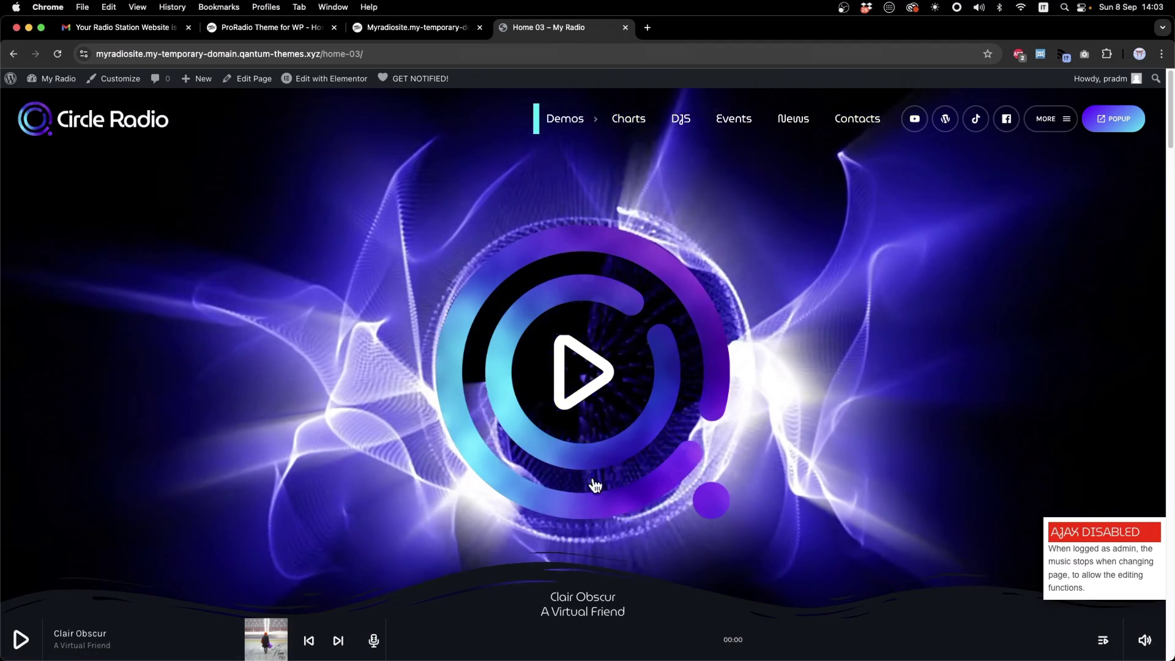
scroll(648, 498, "down", 20)
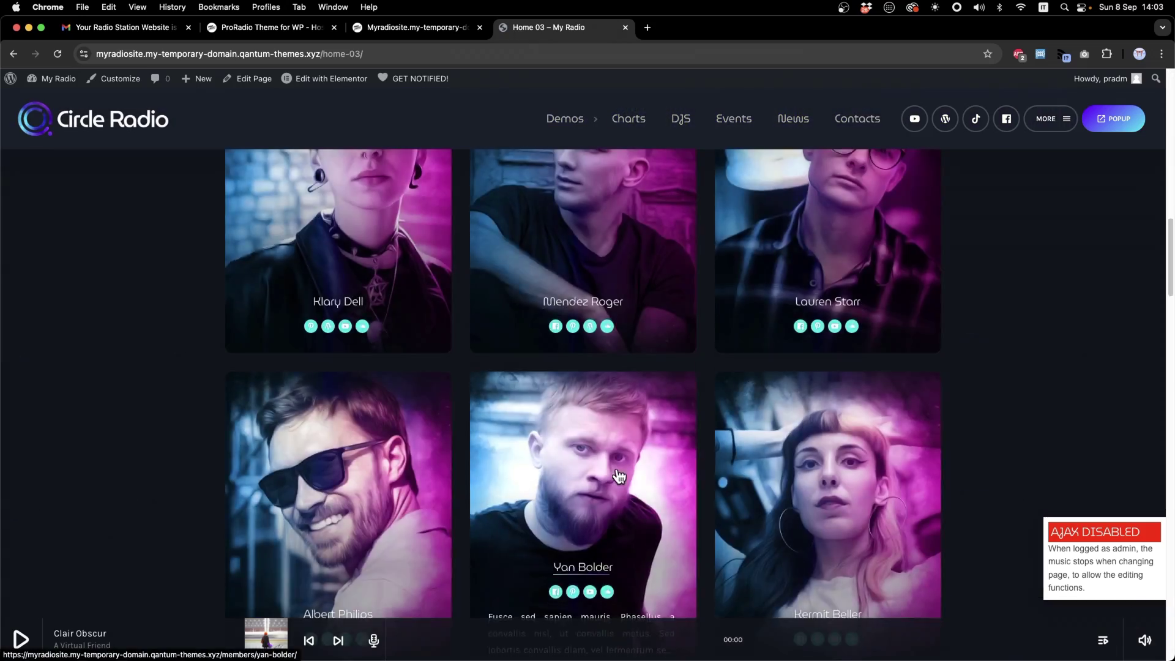
scroll(618, 476, "up", 20)
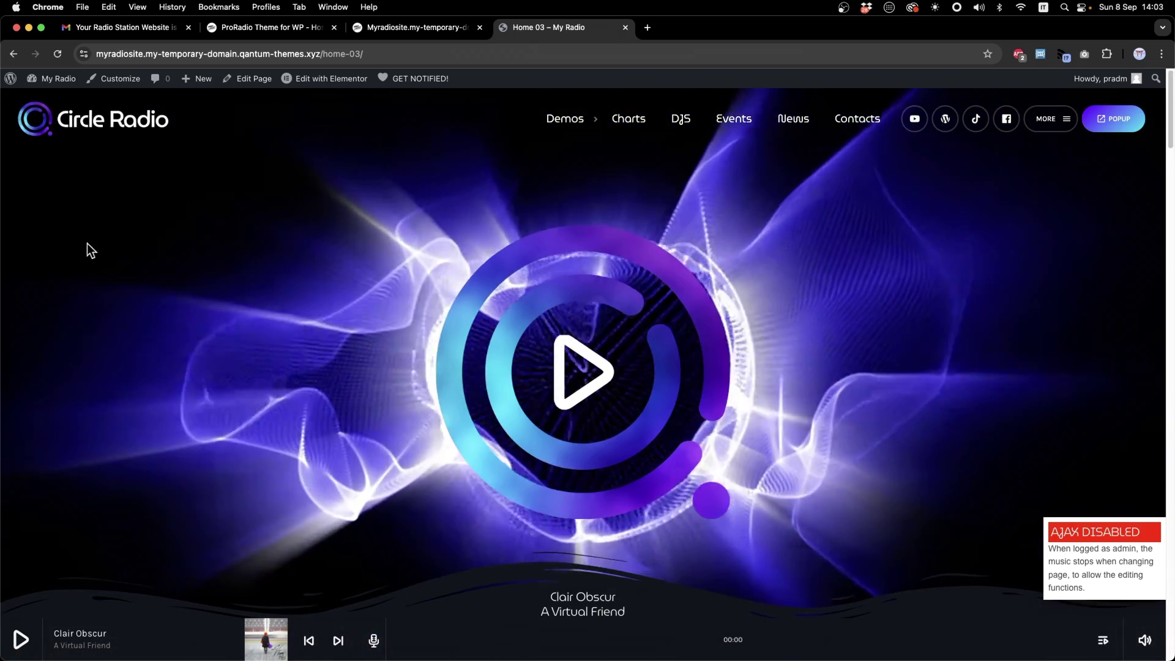
mouse_move(569, 123)
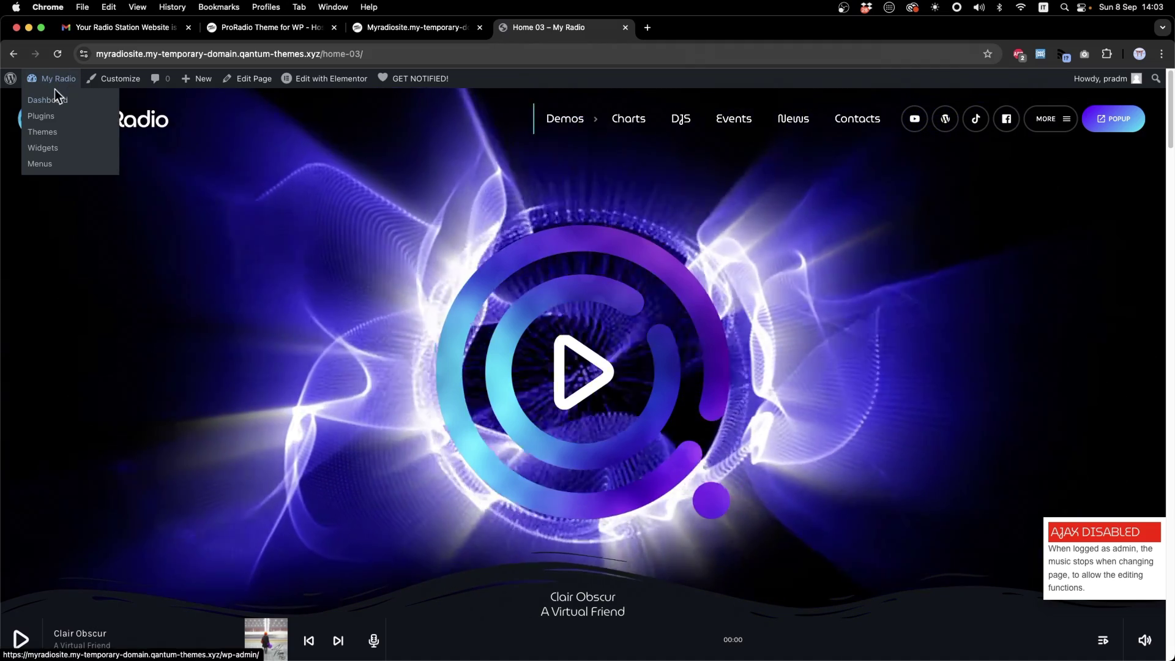
Step: In Settings > Reading, choose Home 04 as the static homepage
left_click(55, 98)
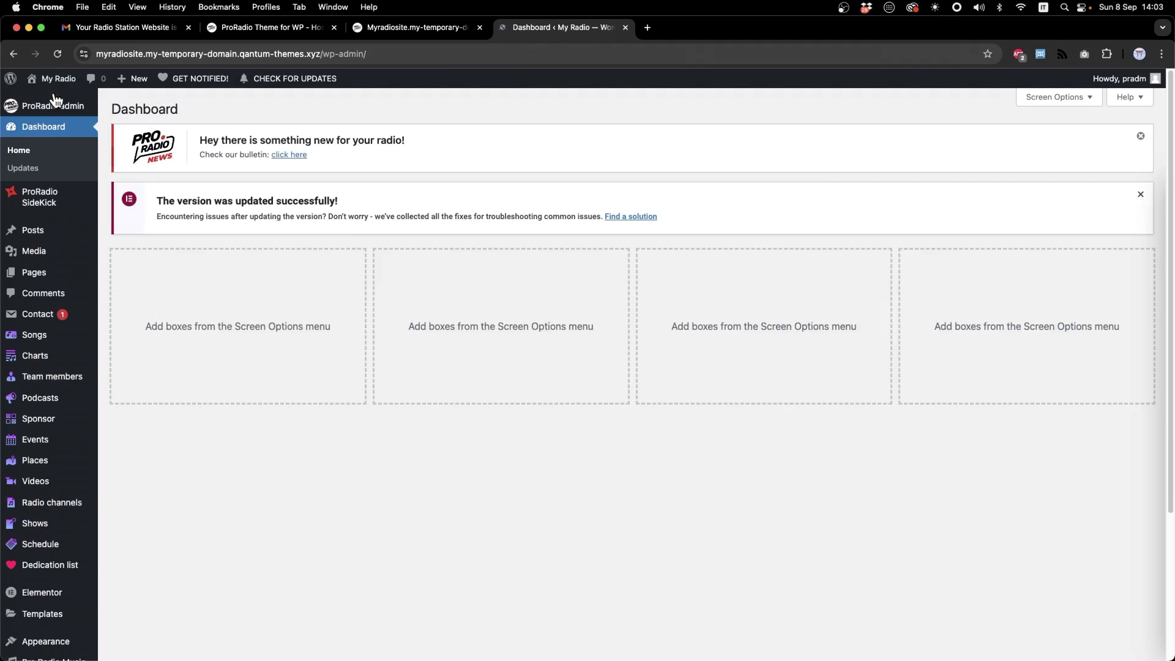
scroll(207, 556, "down", 5)
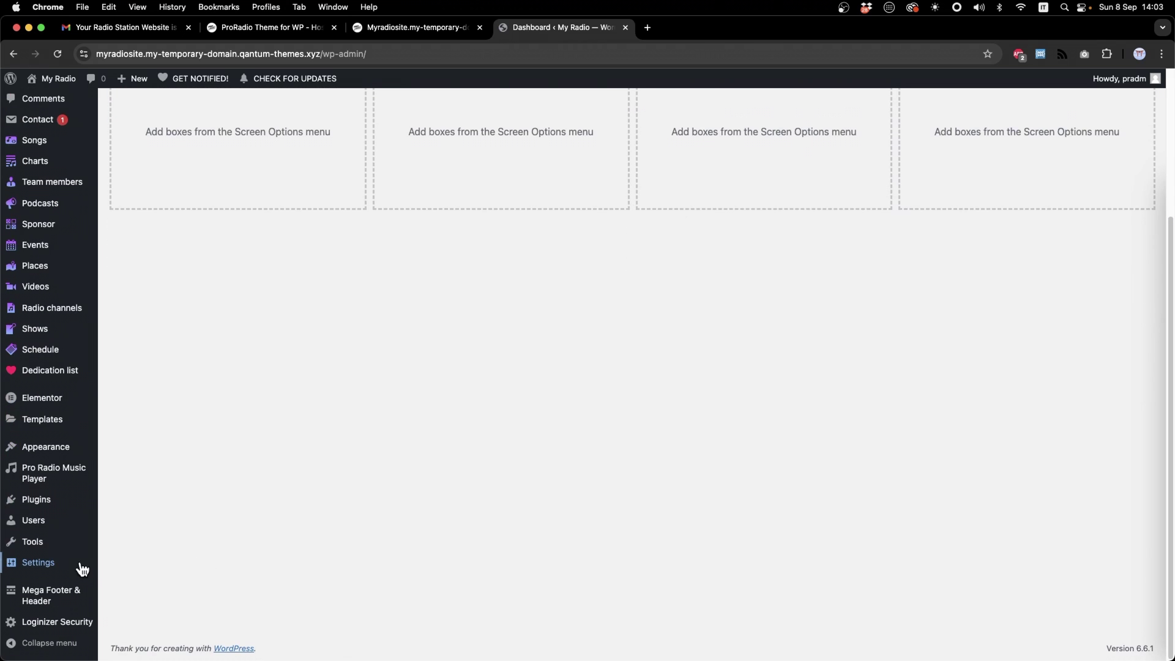
mouse_move(78, 569)
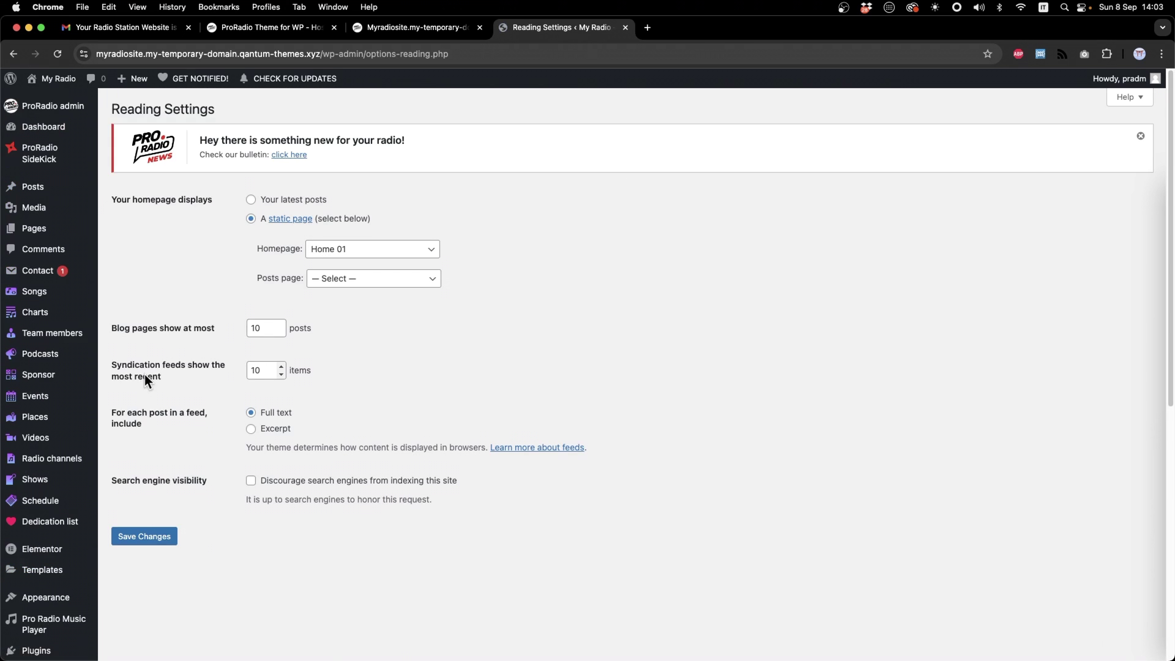
left_click(349, 251)
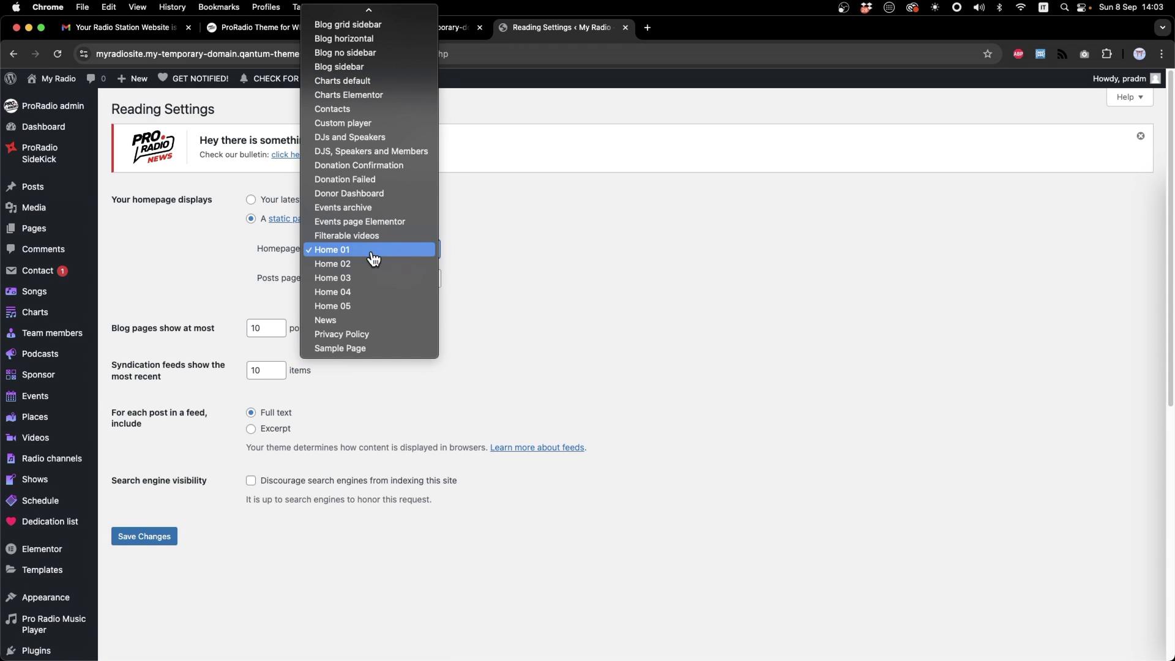
left_click(367, 294)
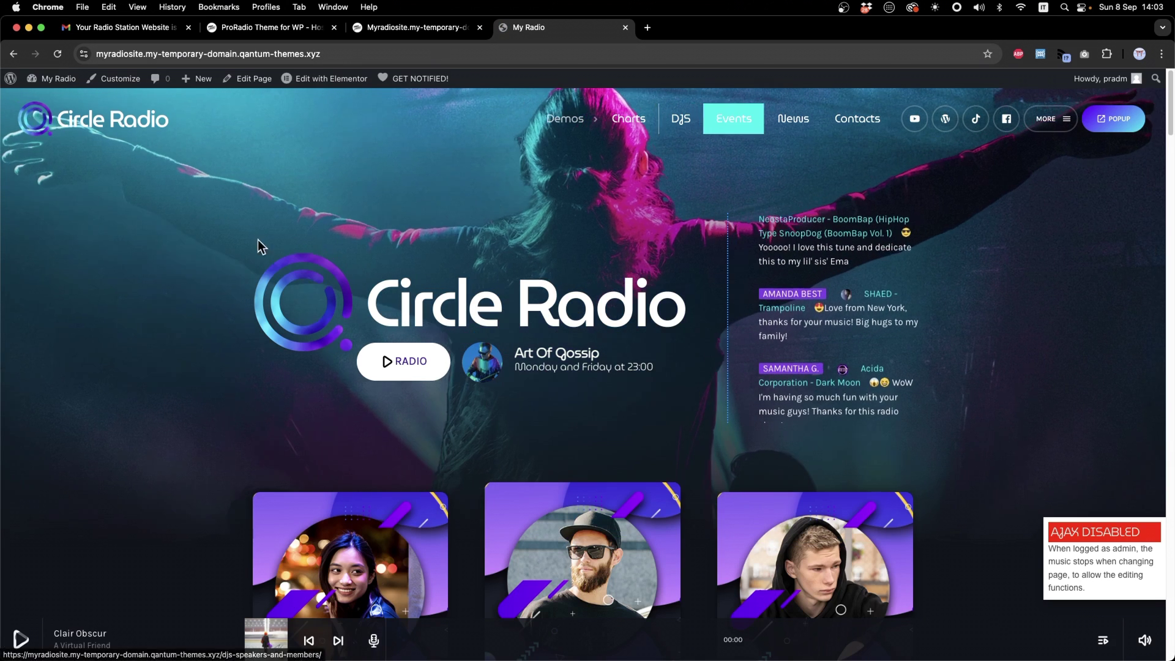
Step: Scroll through the Home 04 homepage's on-air hero, Coming Next shows and Music Chart sections
scroll(440, 219, "down", 5)
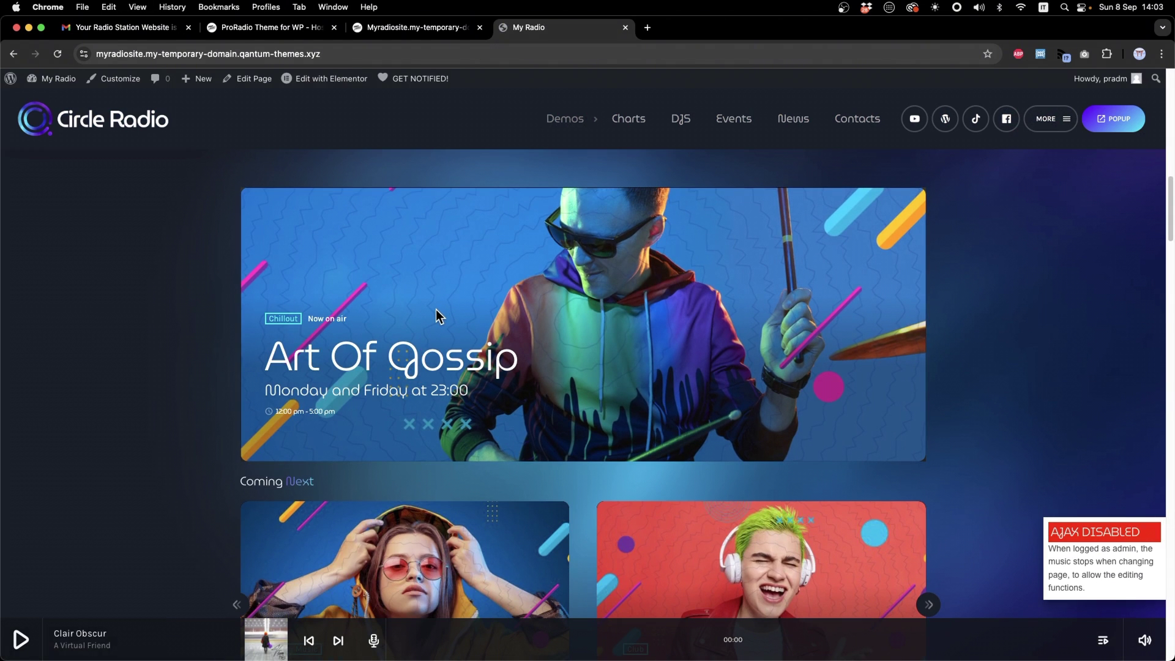
scroll(436, 310, "down", 10)
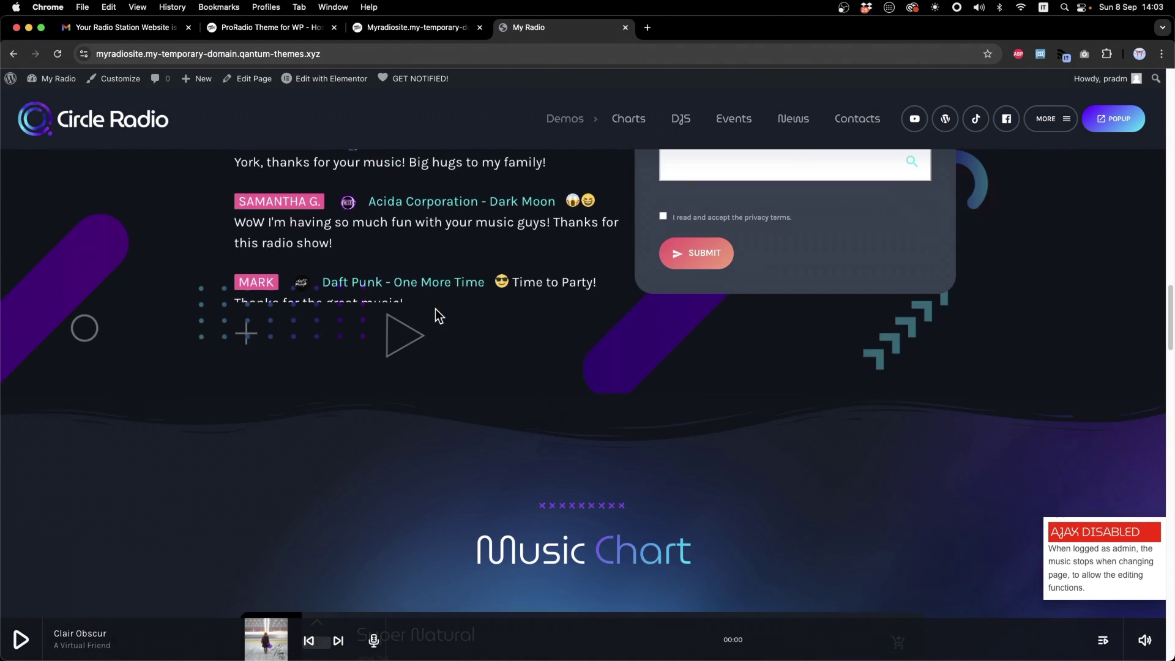
scroll(436, 308, "up", 20)
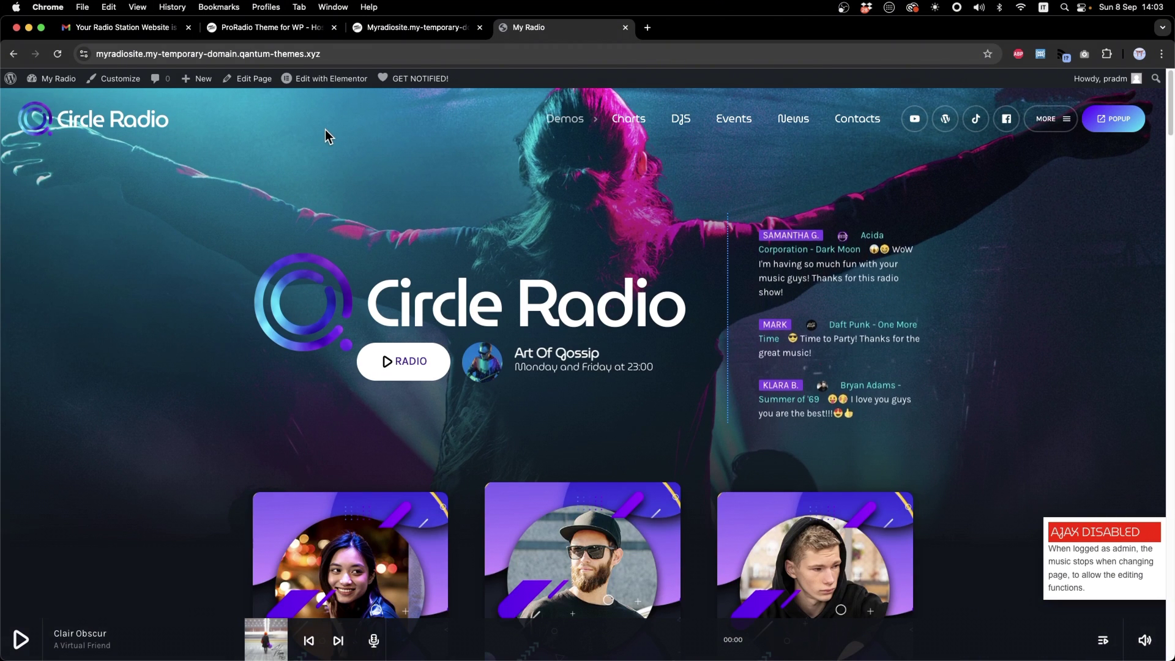
mouse_move(308, 87)
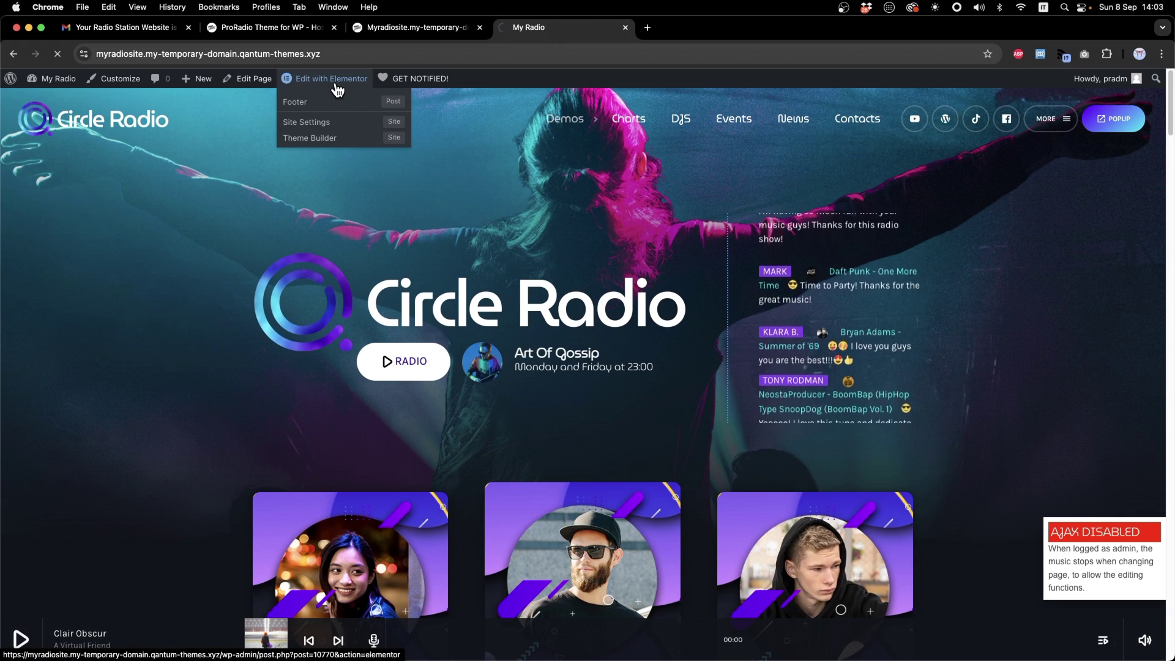
Step: Shift the Shows On Air heading's gradient second colour hue to pink
scroll(742, 389, "down", 5)
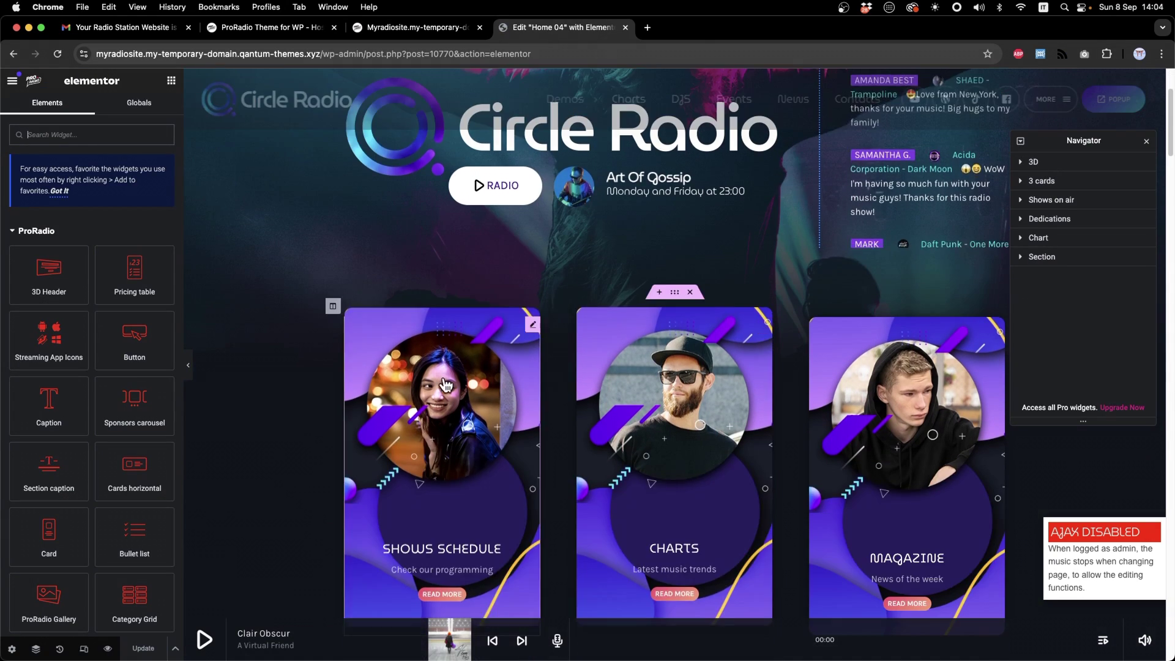
scroll(567, 369, "down", 12)
scroll(566, 369, "up", 8)
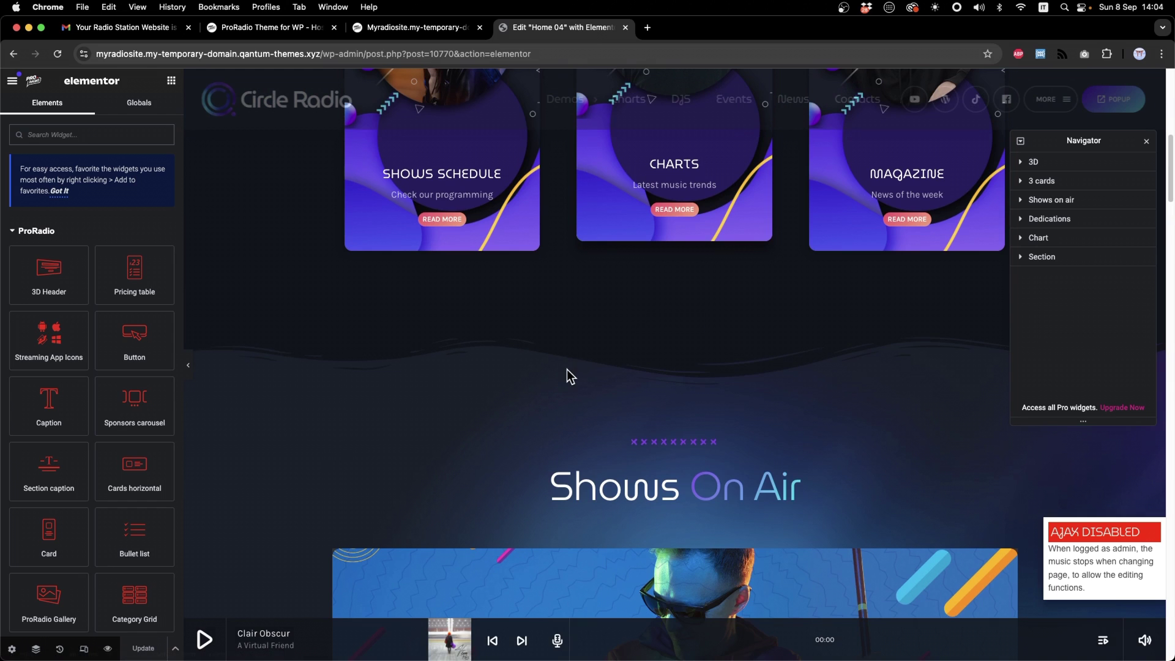
right_click(718, 489)
left_click(746, 387)
scroll(548, 381, "down", 3)
left_click(164, 476)
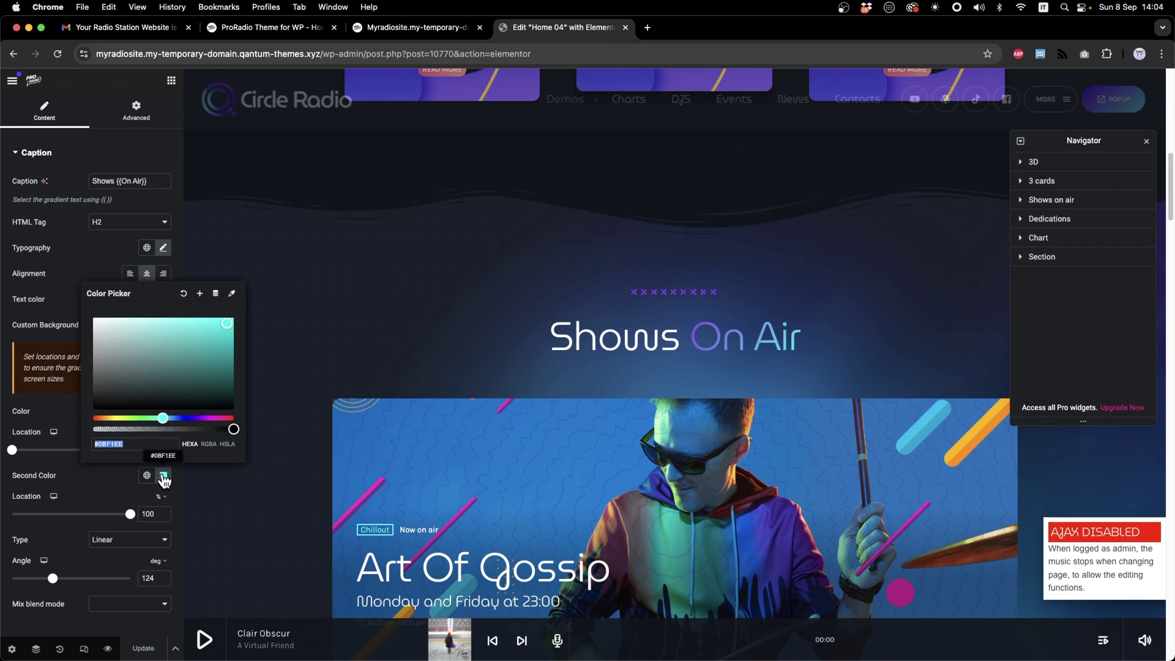
left_click_drag(162, 421, 222, 419)
Step: Set the Coming Next carousel to 3 items per row with a taller card proportion
left_click(422, 357)
scroll(463, 362, "down", 3)
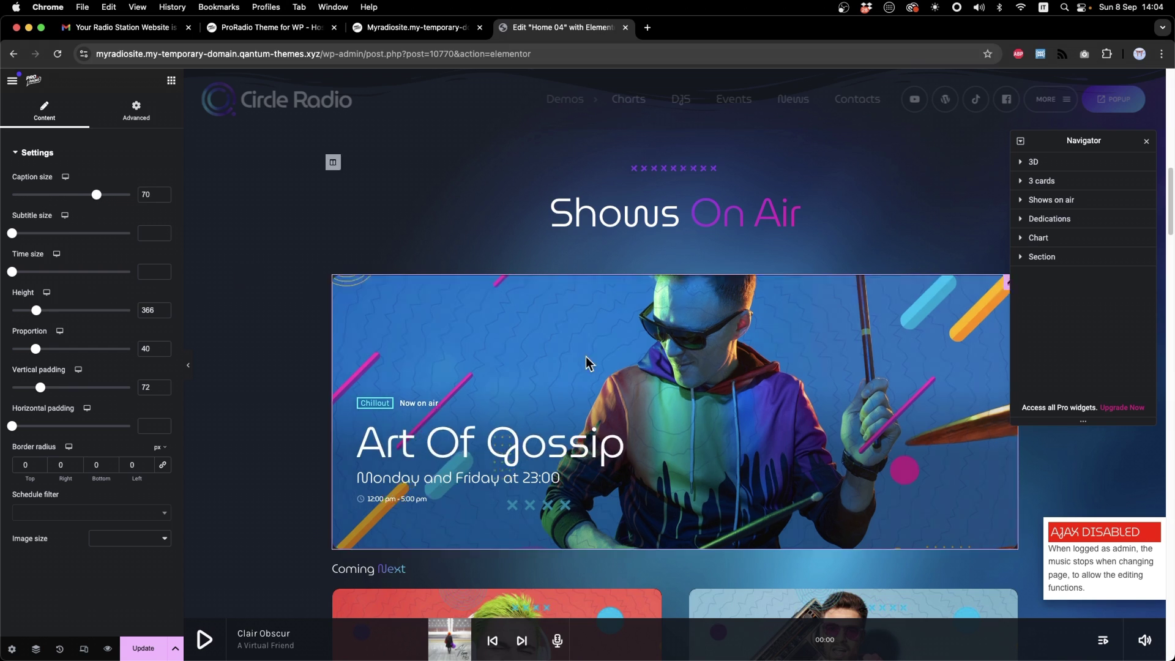
scroll(579, 349, "down", 5)
left_click(591, 342)
left_click(117, 253)
left_click(116, 259)
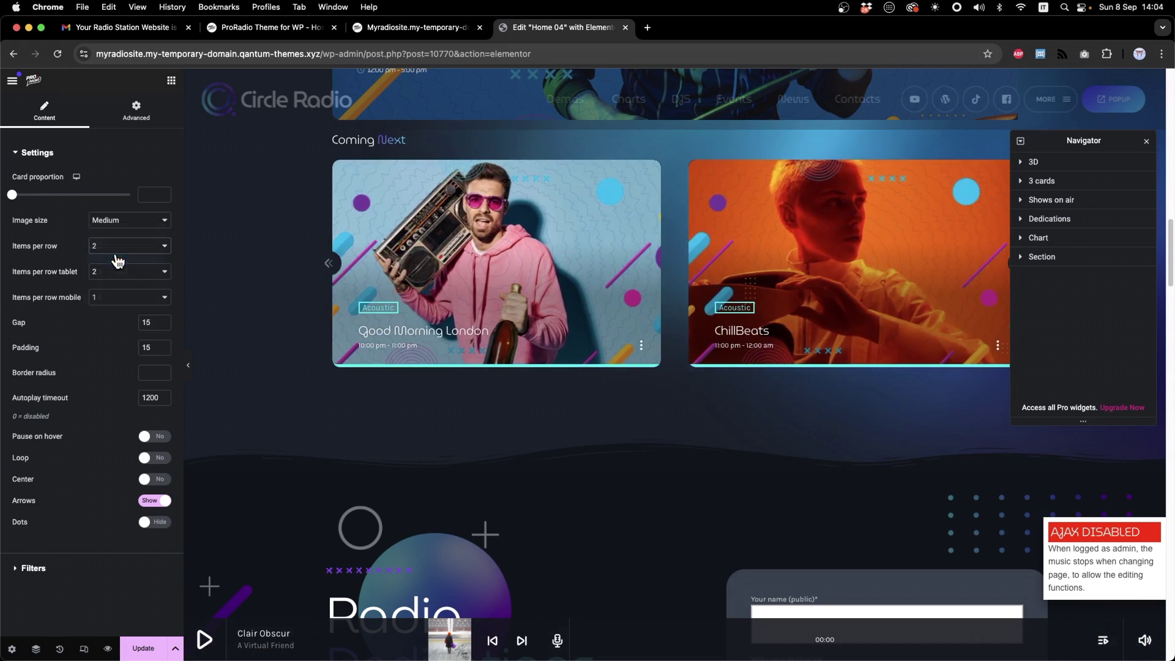
left_click_drag(10, 195, 55, 195)
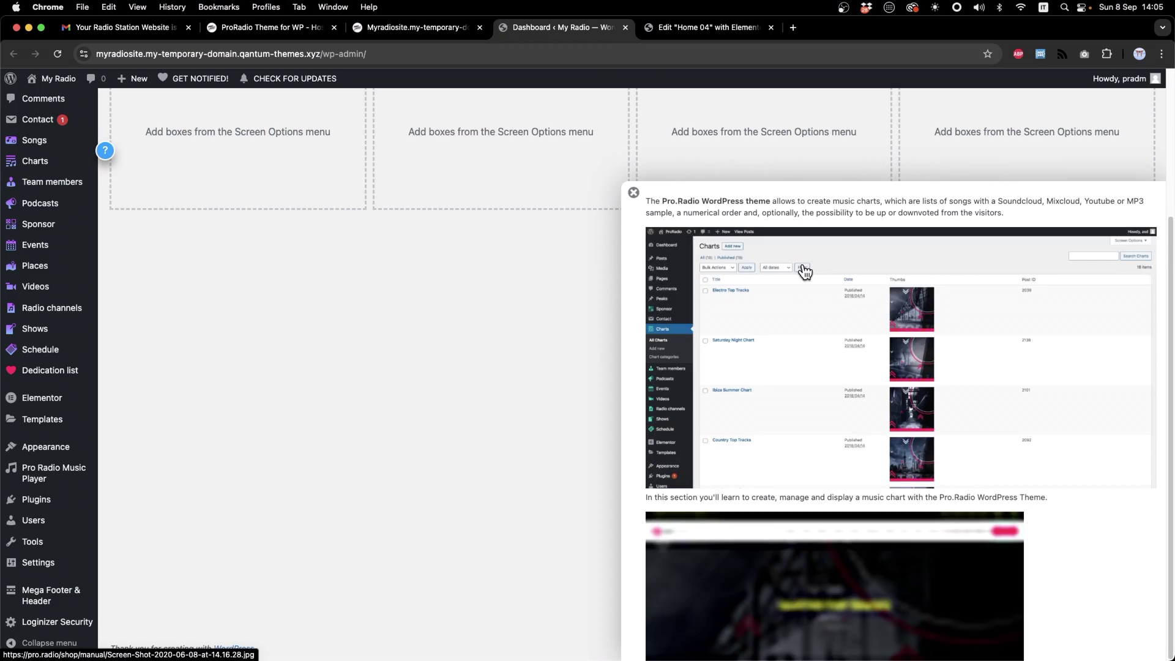
Step: Scroll through the music charts documentation in the dashboard help panel
scroll(864, 421, "down", 10)
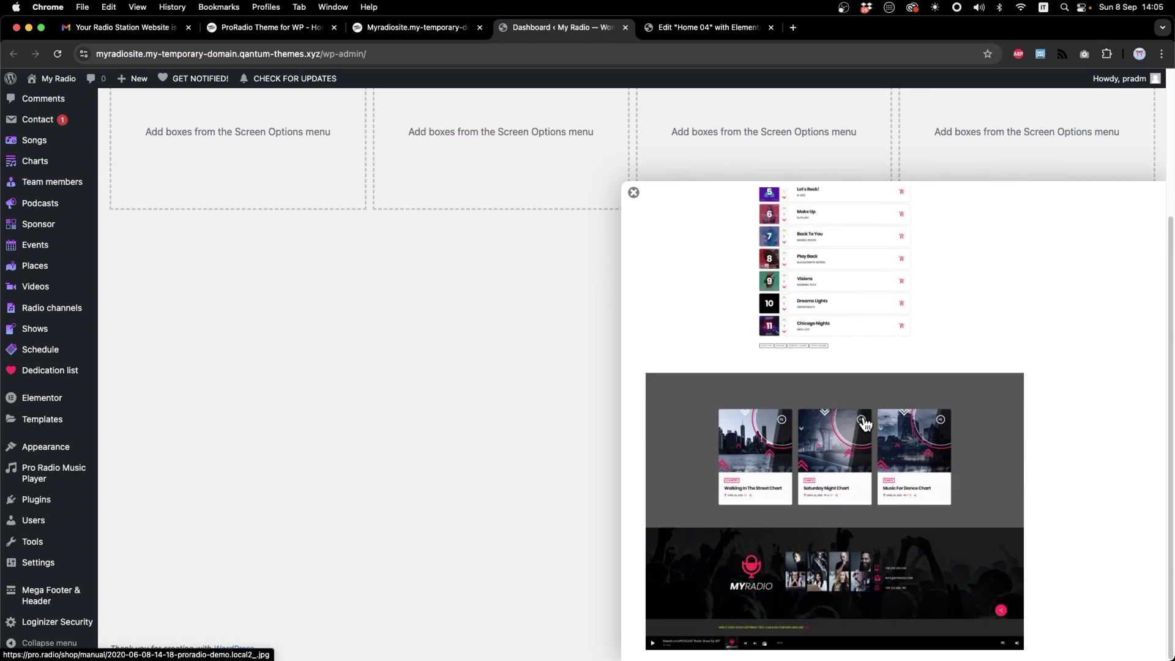
scroll(865, 423, "up", 10)
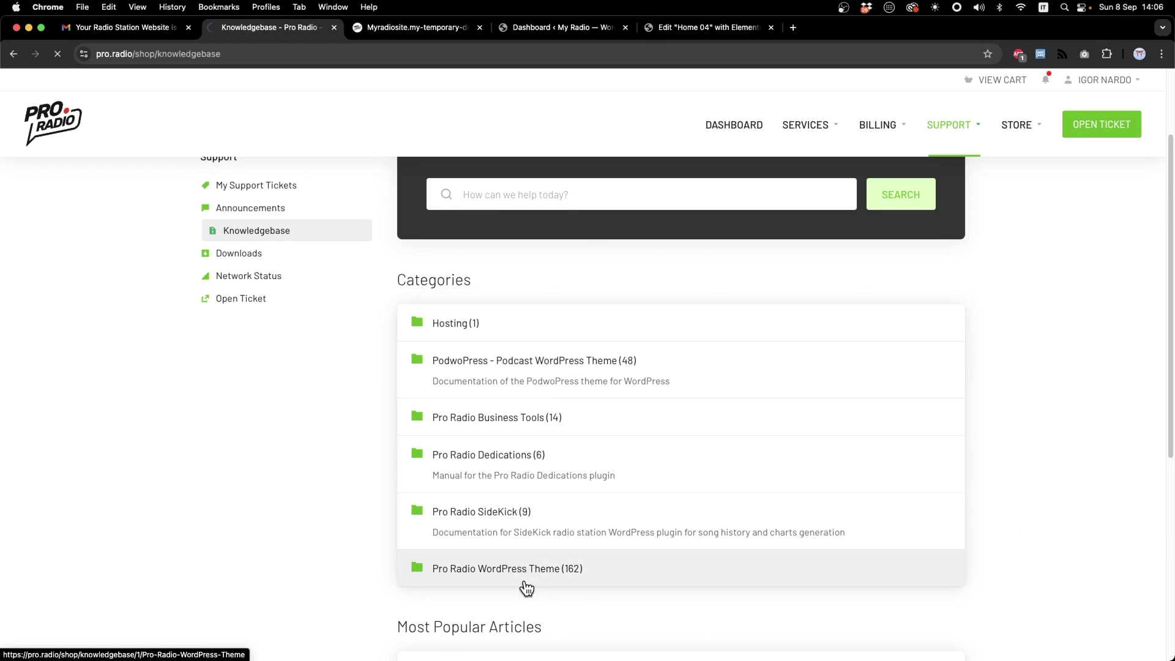
Step: Scroll the Pro Radio WordPress Theme category's sections from Getting started onward
scroll(451, 483, "down", 6)
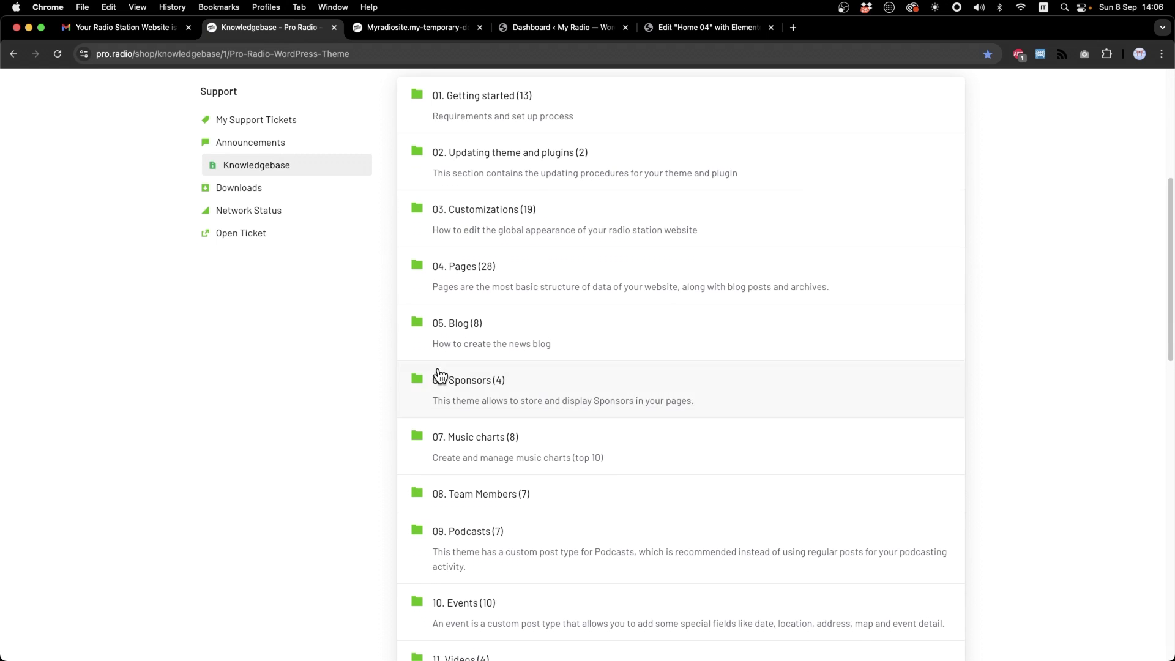
scroll(493, 381, "down", 3)
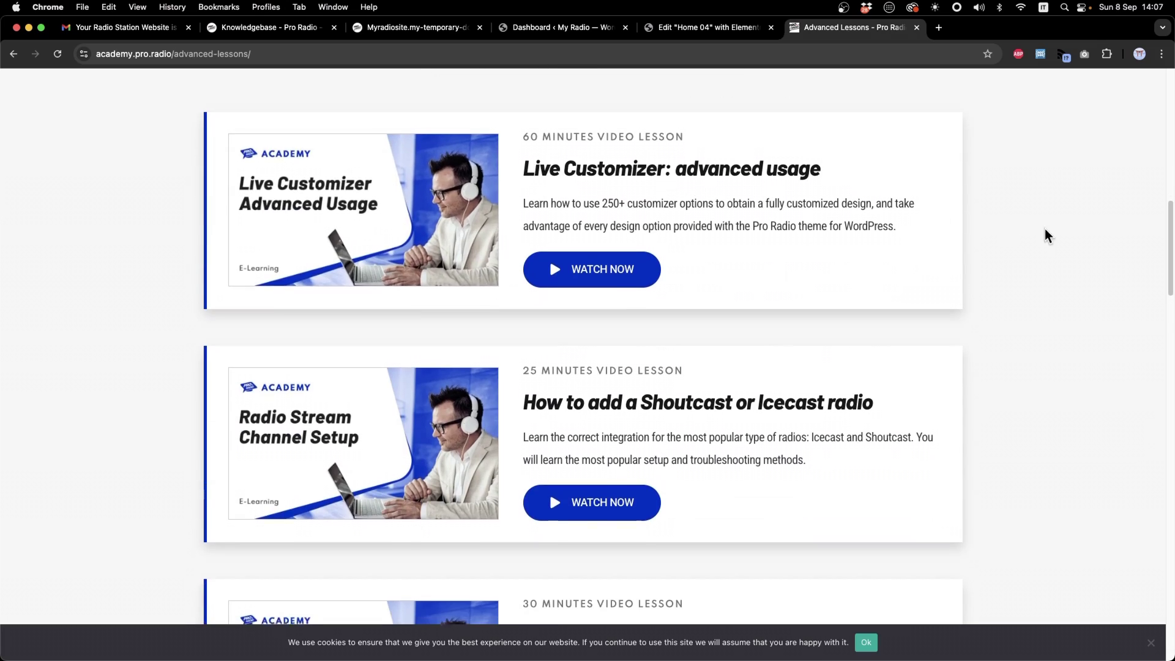
scroll(721, 284, "down", 2)
scroll(781, 307, "down", 1)
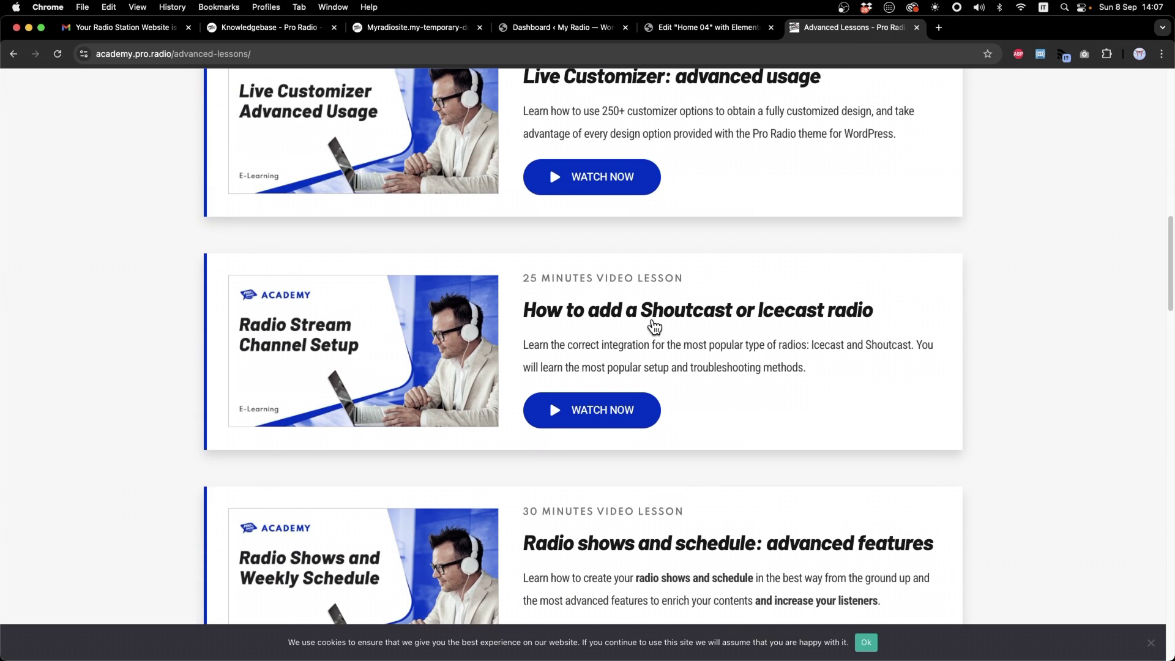
scroll(844, 339, "down", 1)
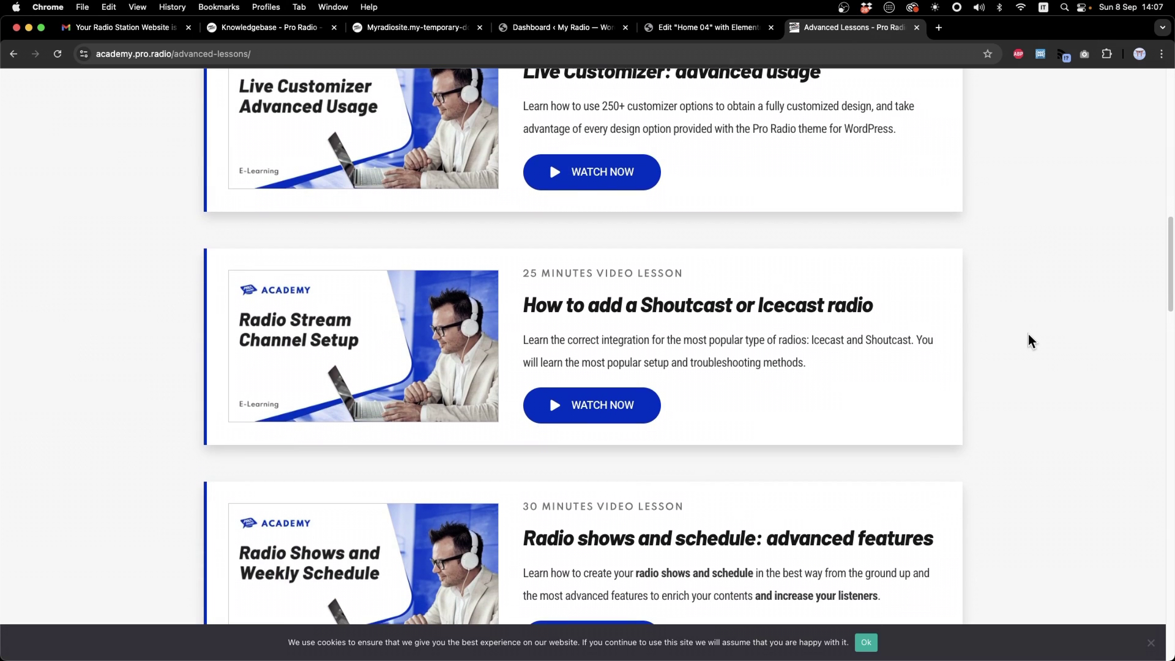
scroll(1028, 341, "down", 5)
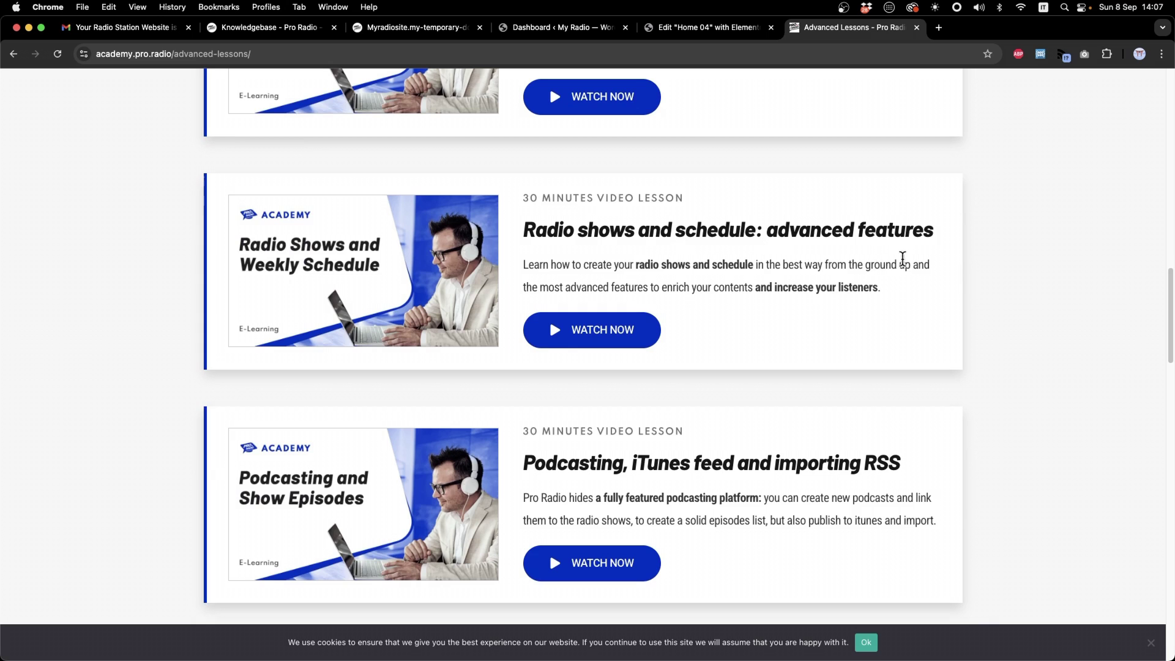
scroll(876, 278, "down", 1)
scroll(857, 392, "down", 2)
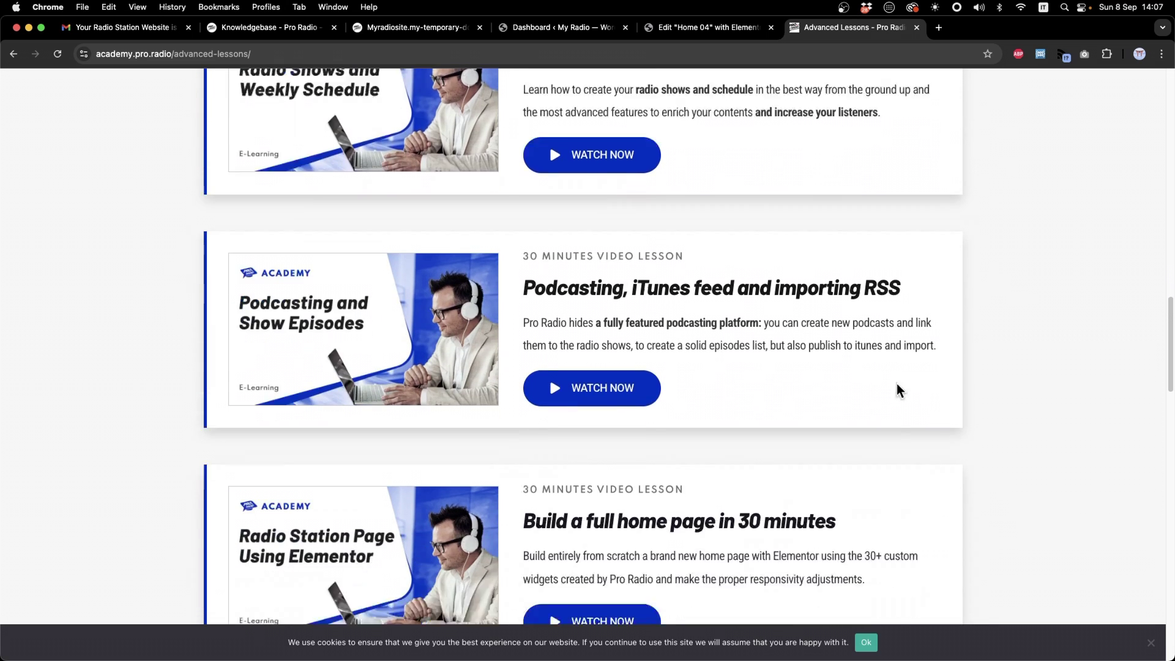
scroll(569, 236, "down", 2)
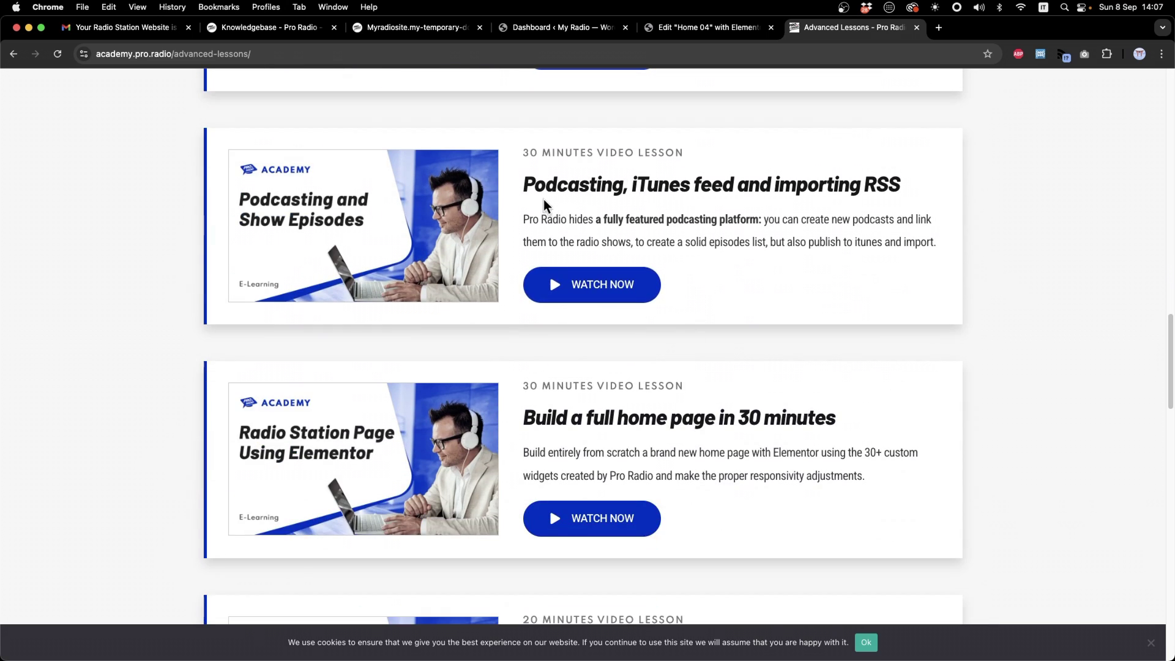
scroll(656, 307, "down", 3)
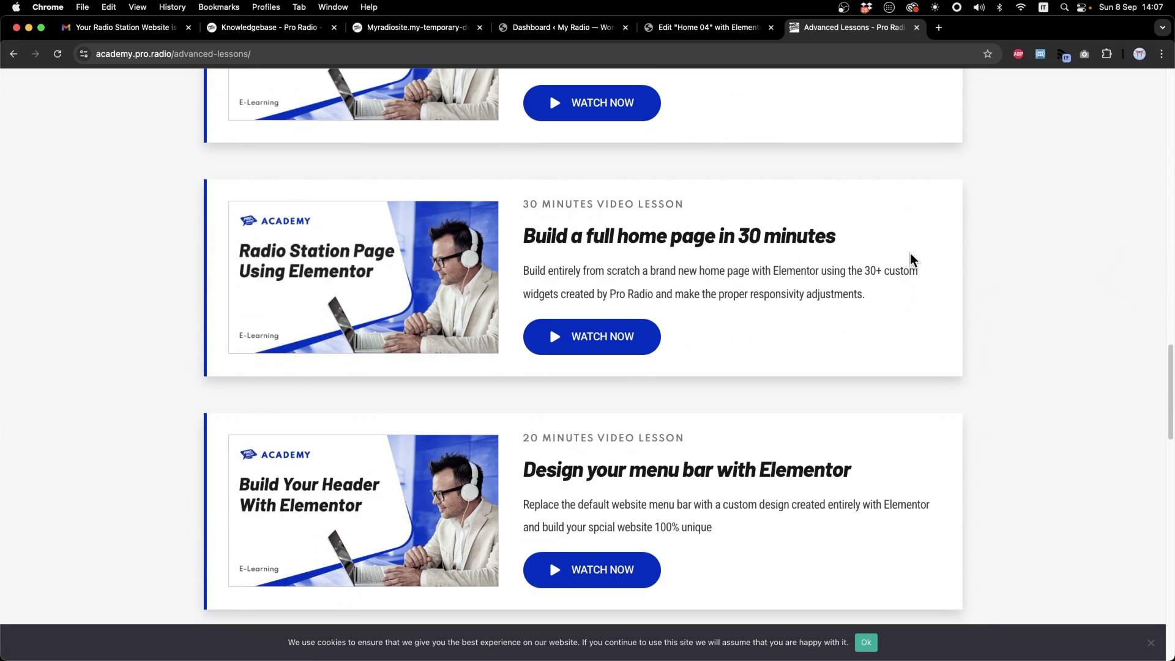
scroll(888, 251, "down", 4)
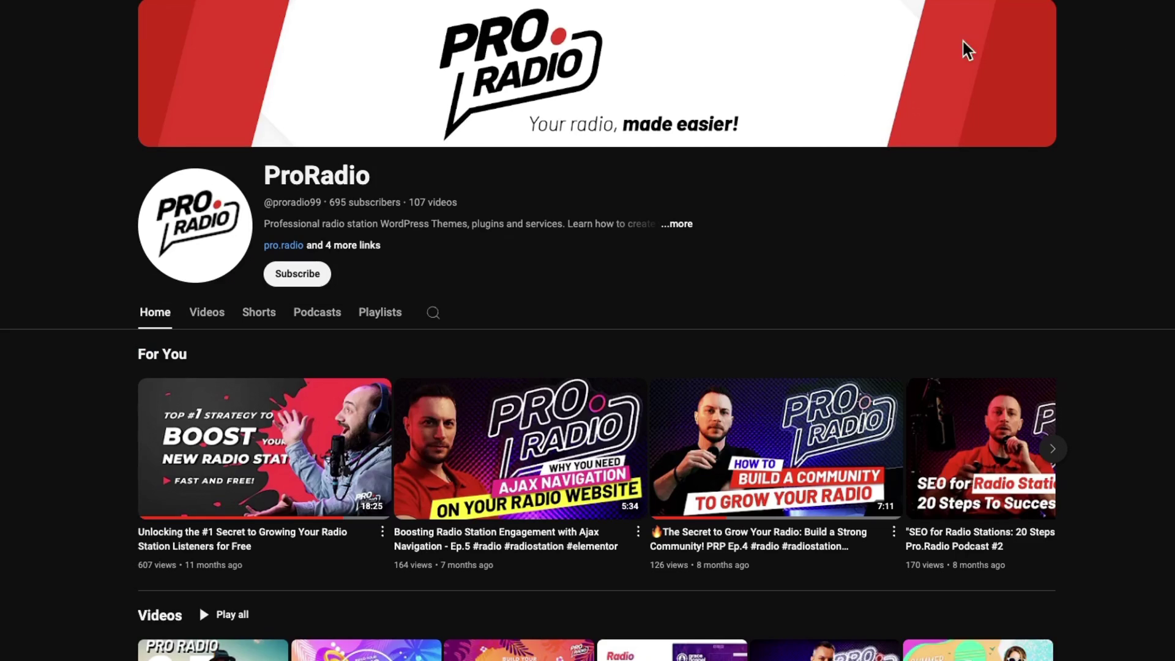
Step: Scroll the ProRadio channel's Home tab, then browse its Playlists page
scroll(469, 179, "down", 3)
scroll(469, 179, "down", 4)
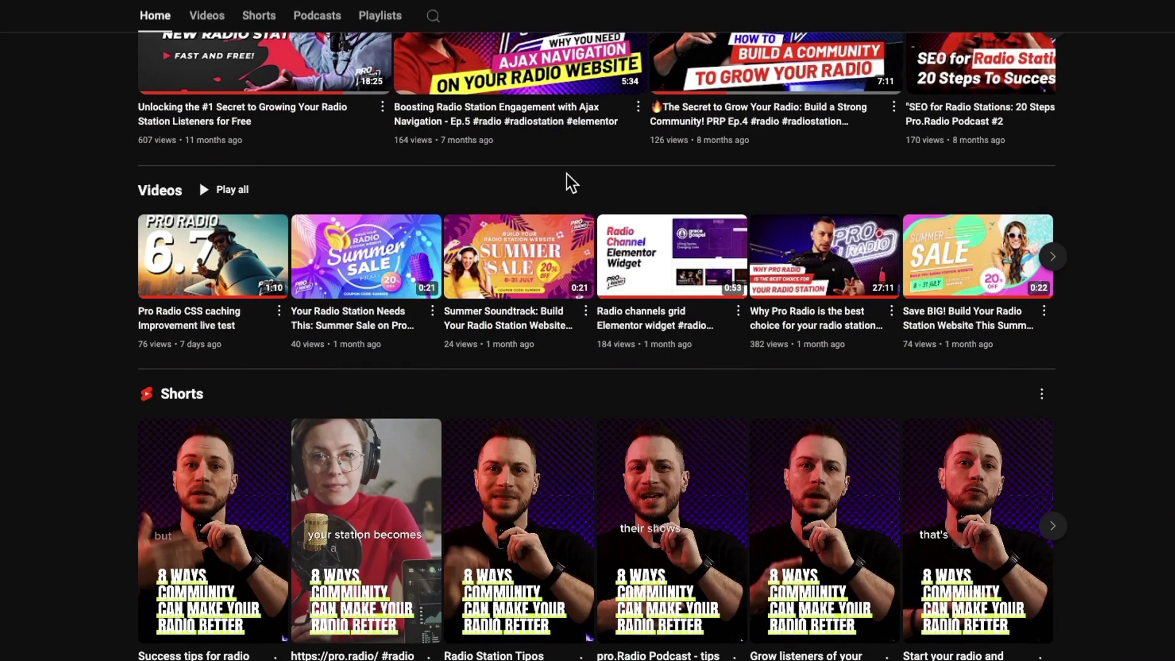
scroll(574, 183, "up", 7)
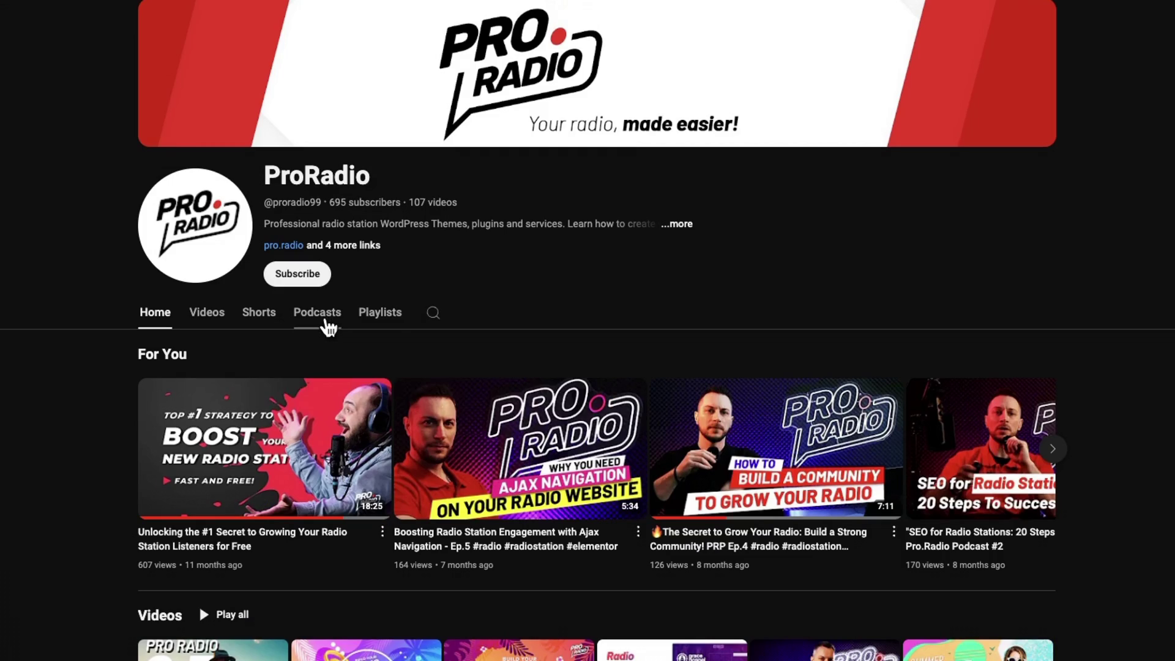
left_click(375, 313)
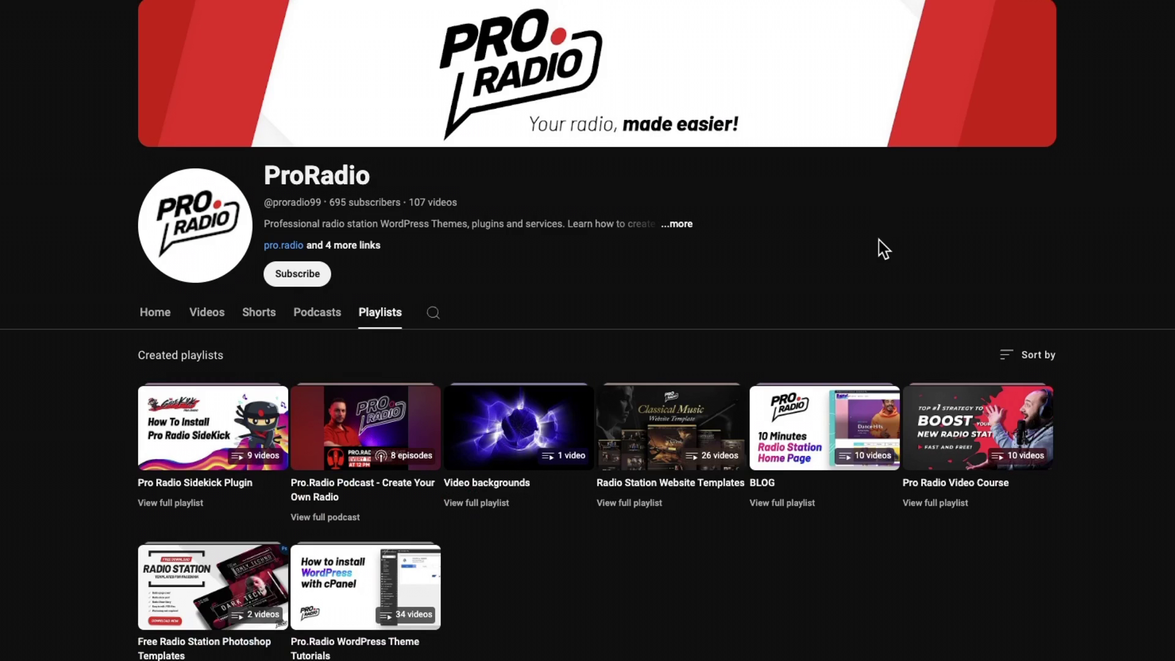
scroll(383, 265, "down", 3)
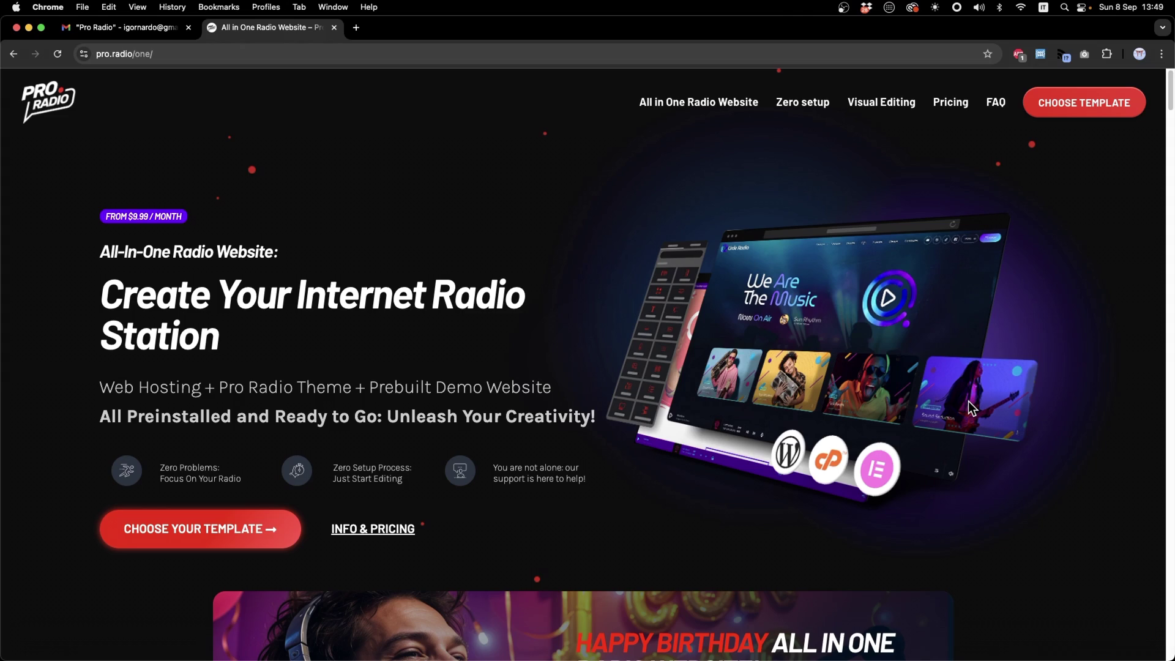